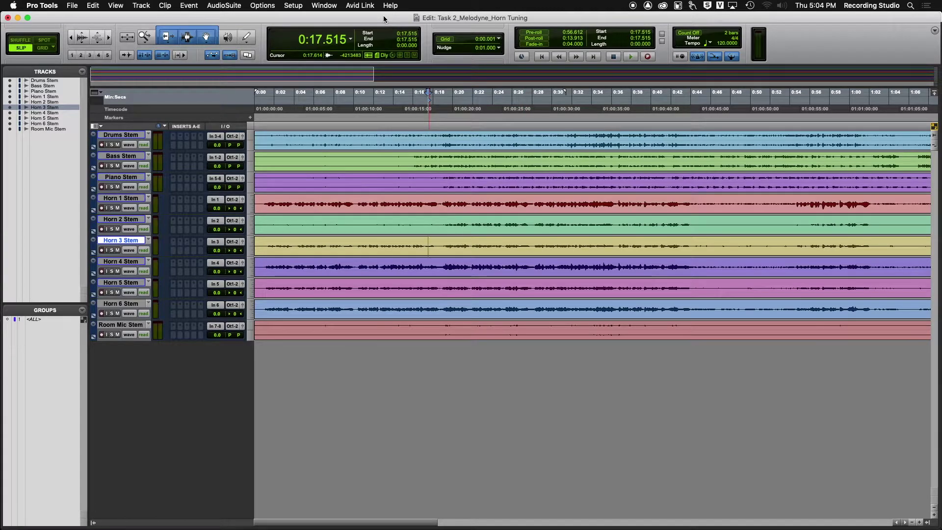
Step: Switch to Finder and, in a new window, open Spring 2021 > MUS 3071 > Task 2 > Melodyne Task on the Active drive
key(super+Tab)
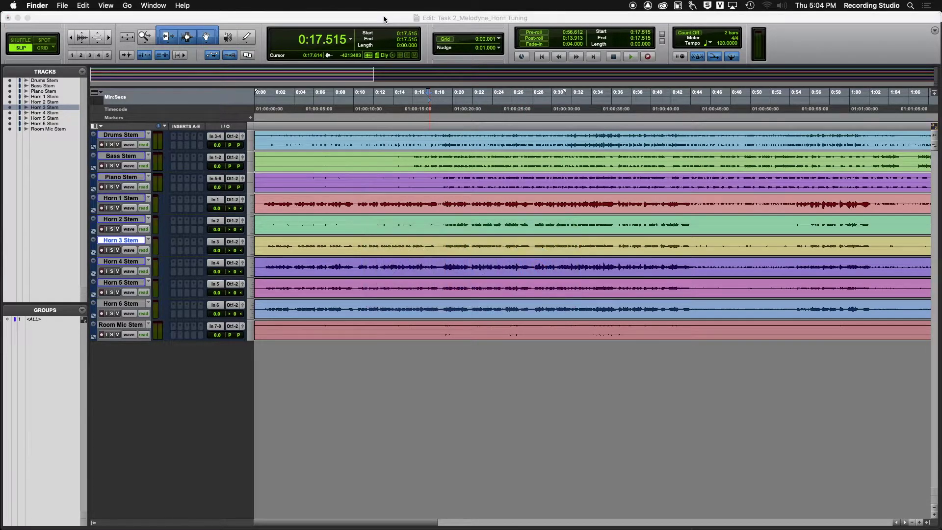
key(super+n)
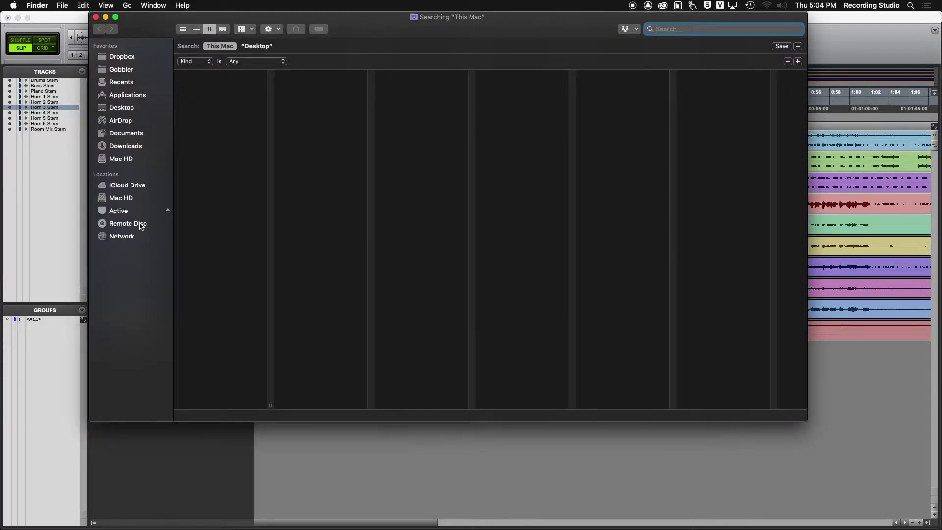
click(129, 210)
click(216, 62)
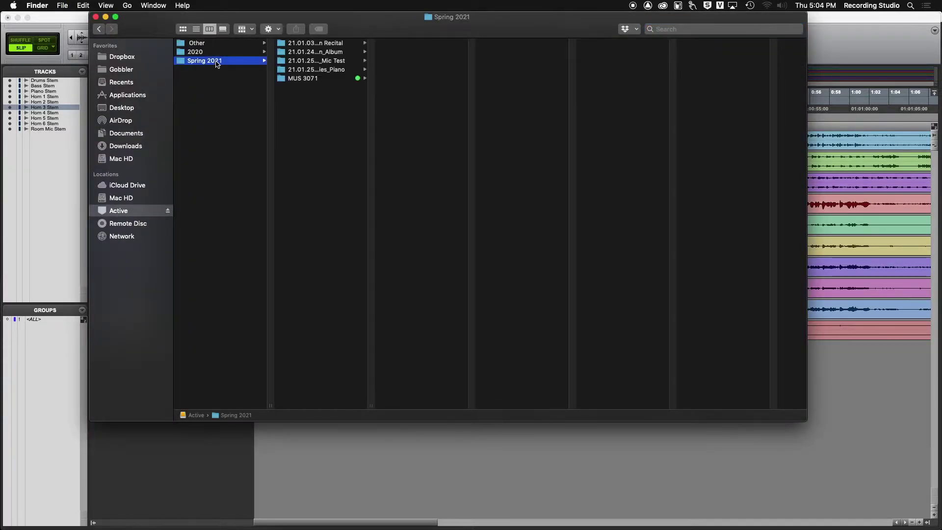
click(305, 79)
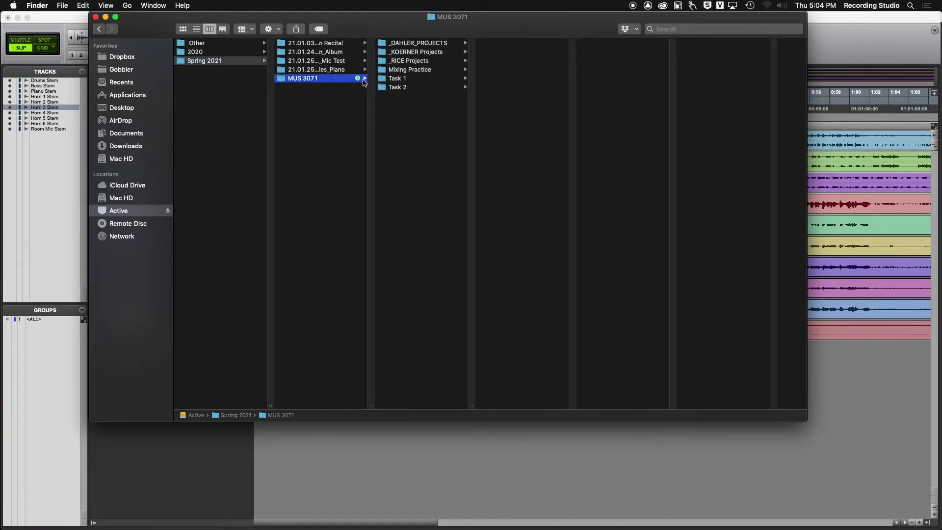
click(405, 90)
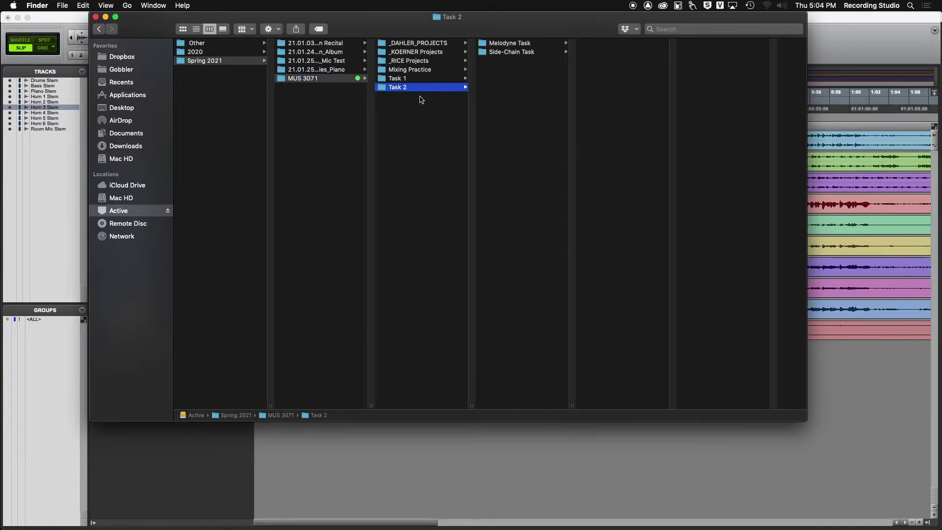
click(508, 45)
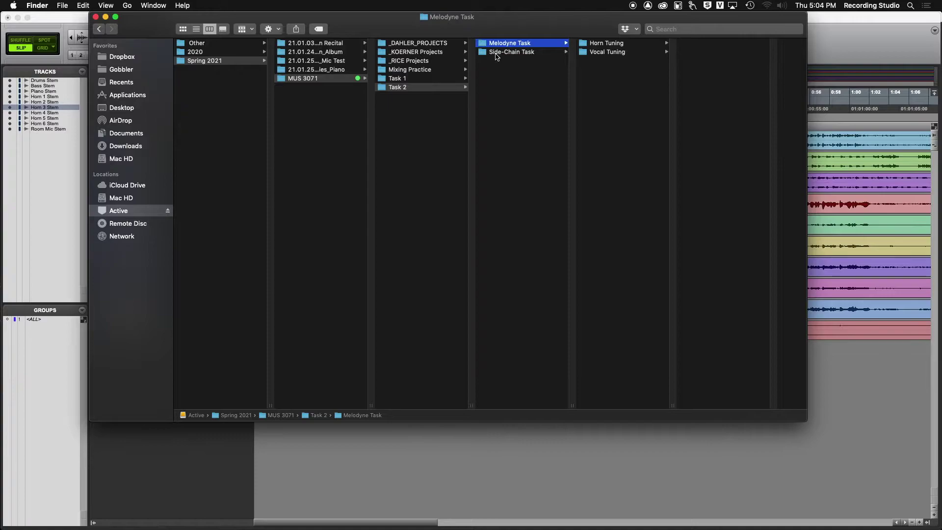
Step: Look through the Side-Chain Task, Horn Tuning and Vocal Tuning folders, and return to the Pro Tools session
click(495, 53)
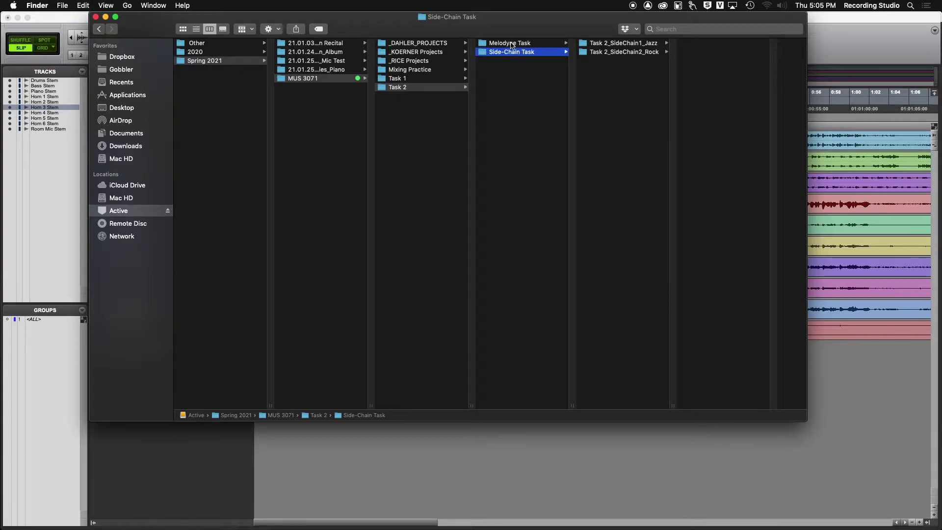
click(510, 45)
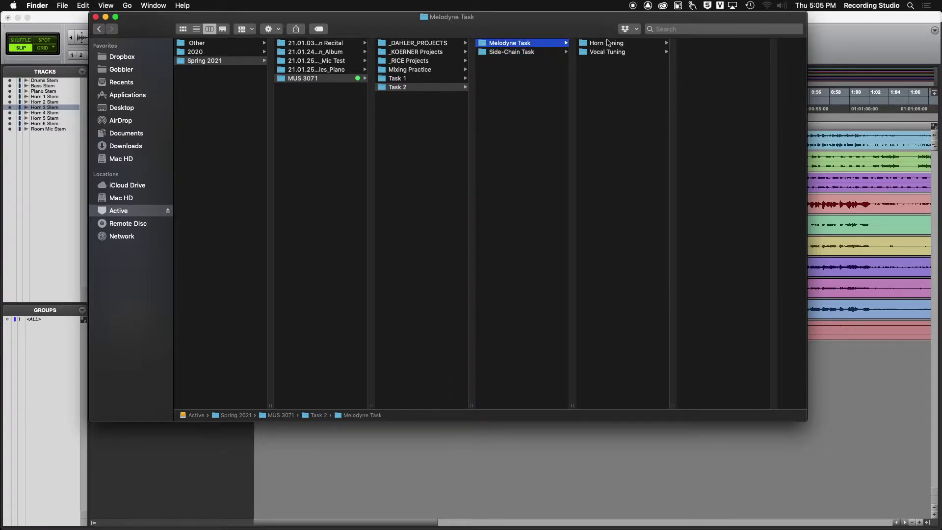
click(605, 45)
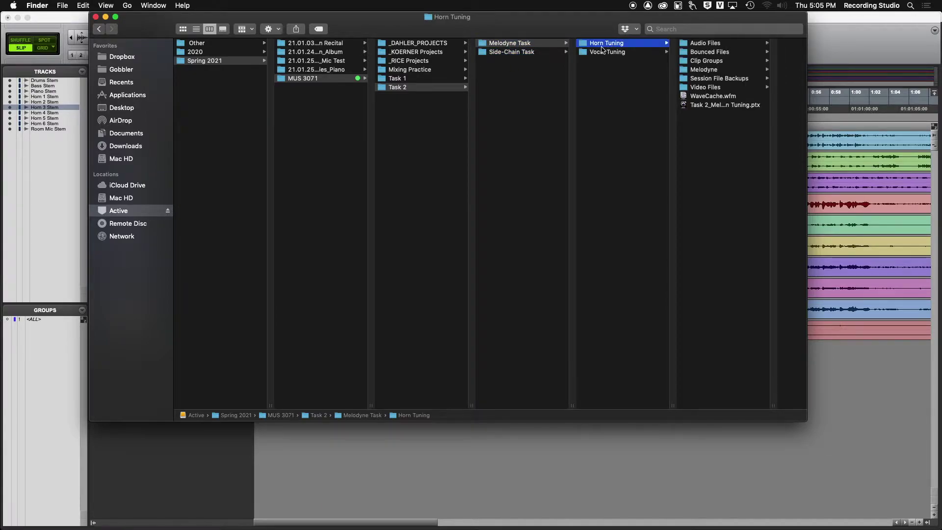
click(599, 53)
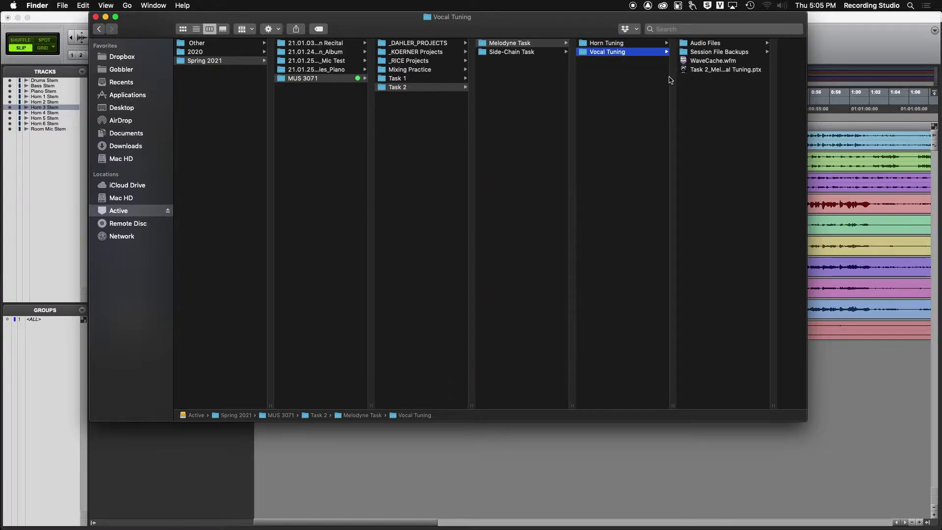
click(604, 44)
click(861, 32)
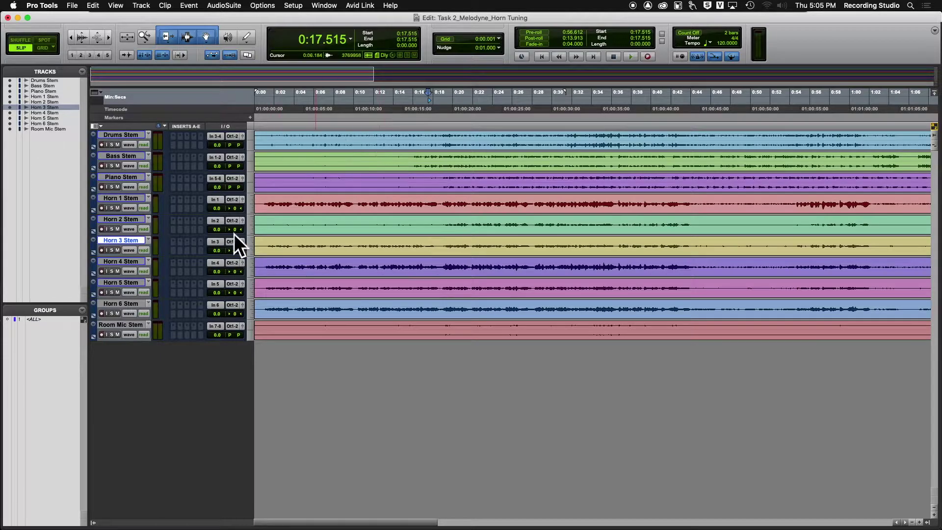
Step: Go through the Drums, Bass, Piano and Horn 1 stem clips, ending with the Drums Stem clip selected
click(355, 148)
click(365, 165)
click(375, 186)
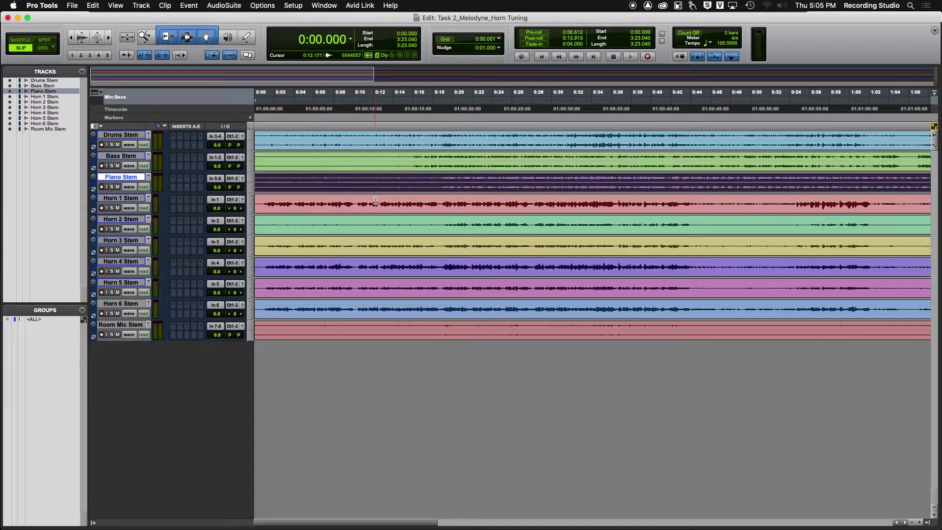
click(375, 202)
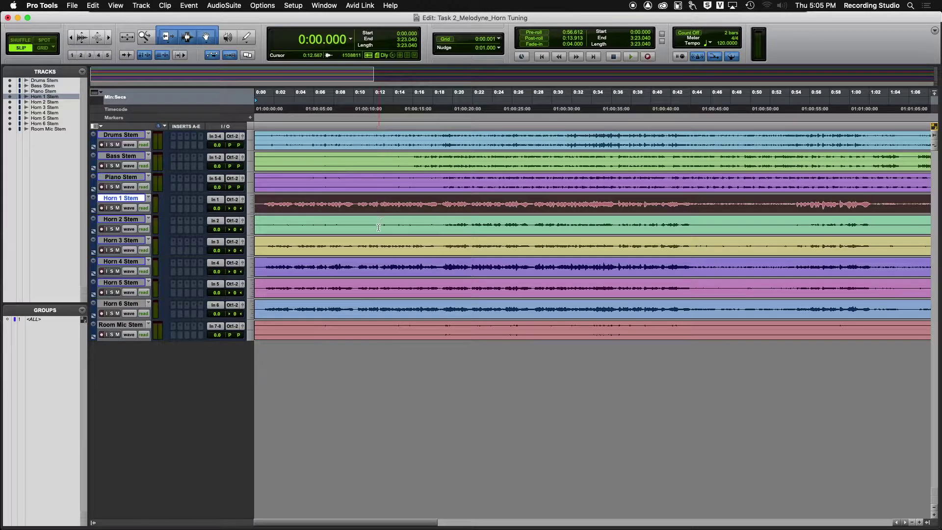
click(373, 145)
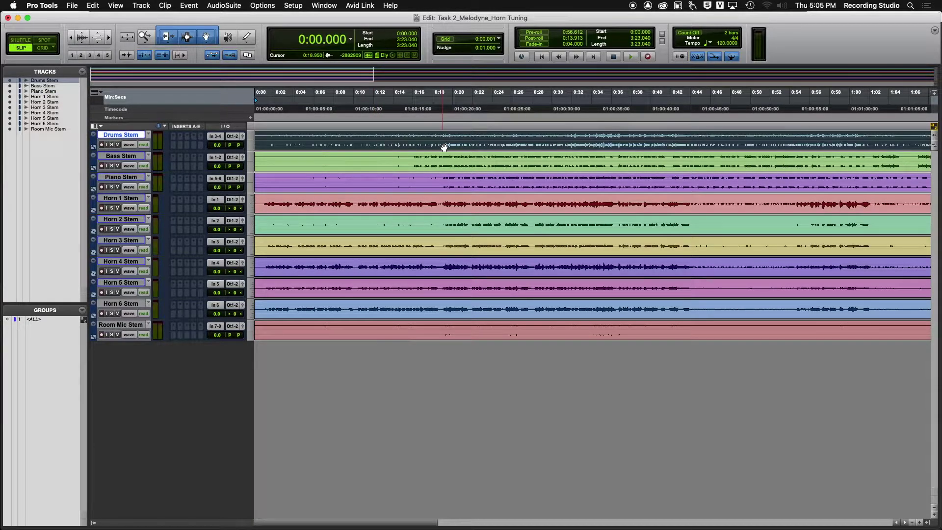
Step: Solo the Drums Stem and play a short passage from 0:35.613 with the whole song in view
key(ctrl+bracketleft)
key(ctrl+bracketleft)
drag(763, 147, 255, 147)
key(shift+s)
click(370, 134)
key(space)
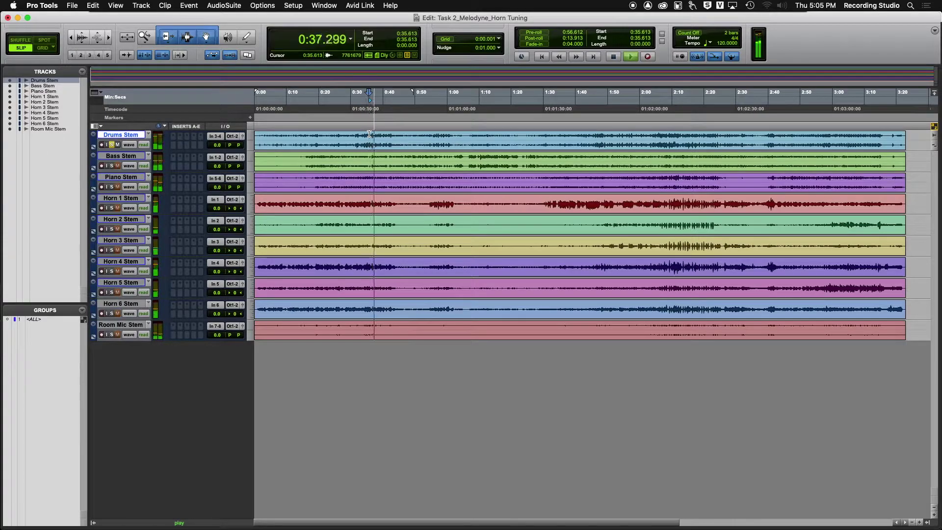
key(space)
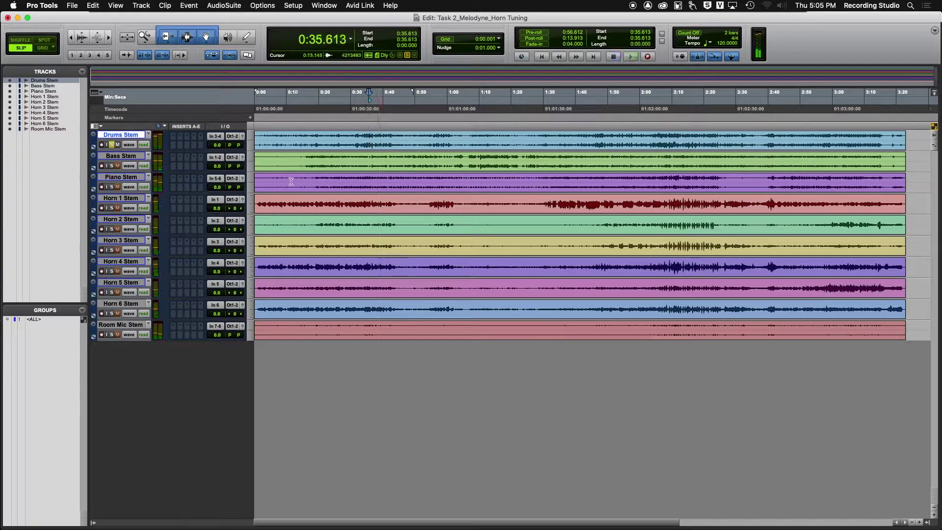
Step: Review the stem clips one by one from Drums through Horn 6, and go back up to the Horn 1 Stem clip
click(364, 150)
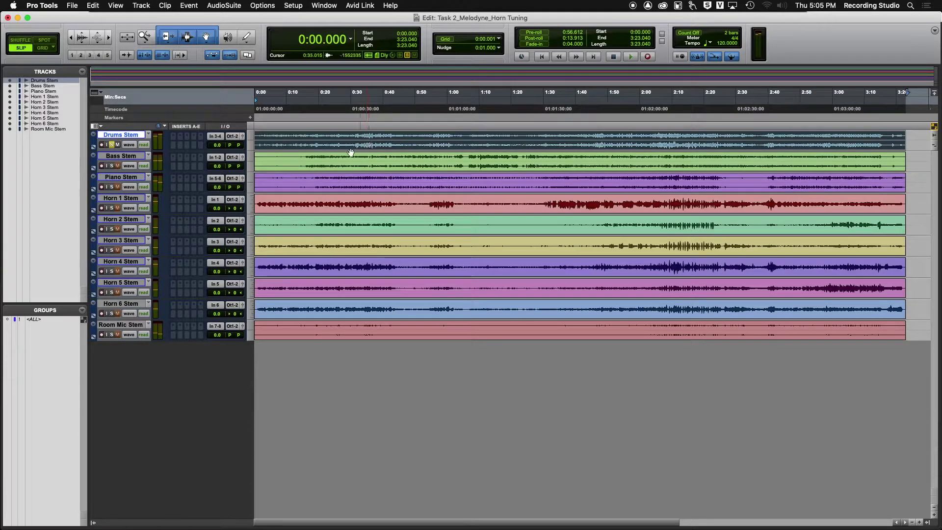
click(322, 153)
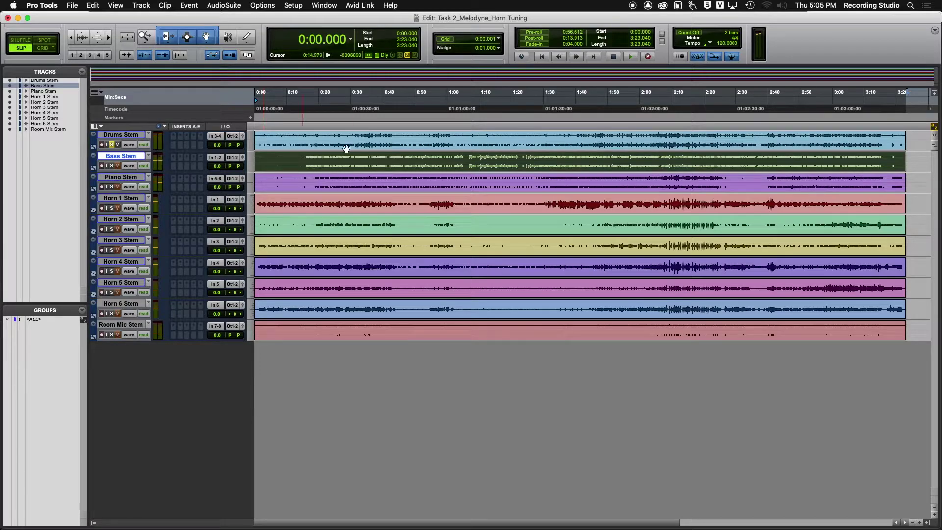
click(330, 186)
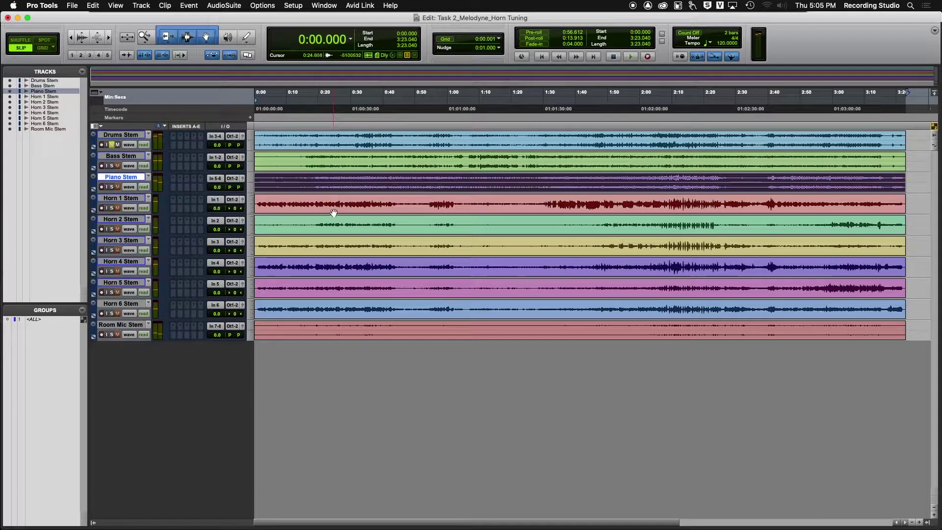
click(333, 213)
click(344, 225)
click(342, 248)
click(338, 270)
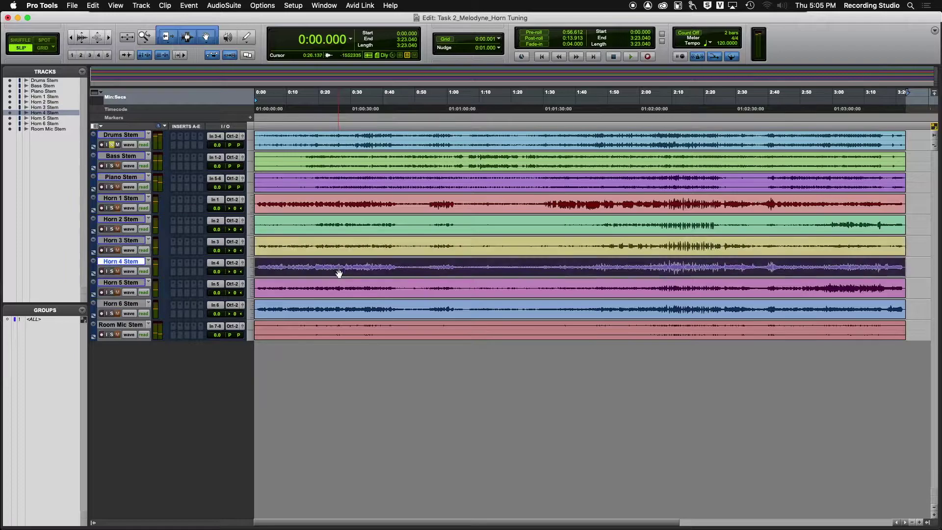
click(336, 290)
click(343, 315)
click(342, 288)
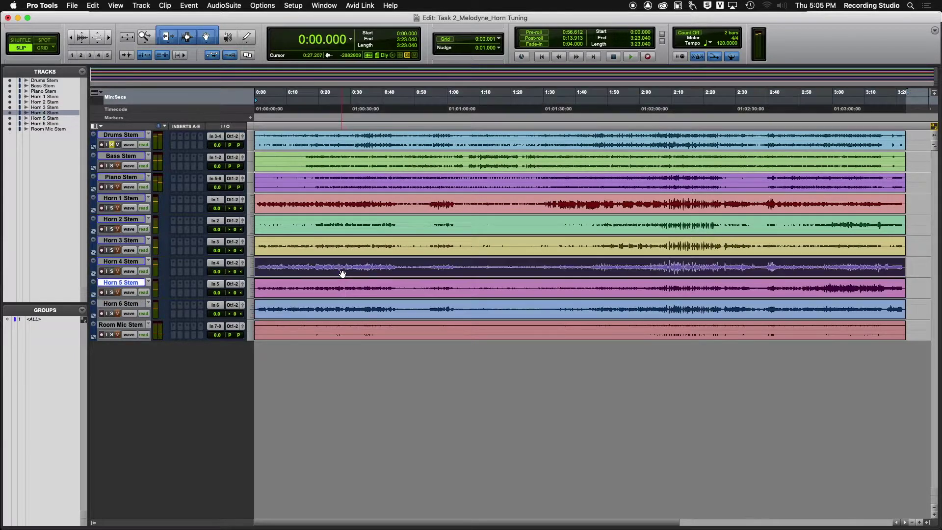
click(343, 248)
click(346, 225)
click(346, 208)
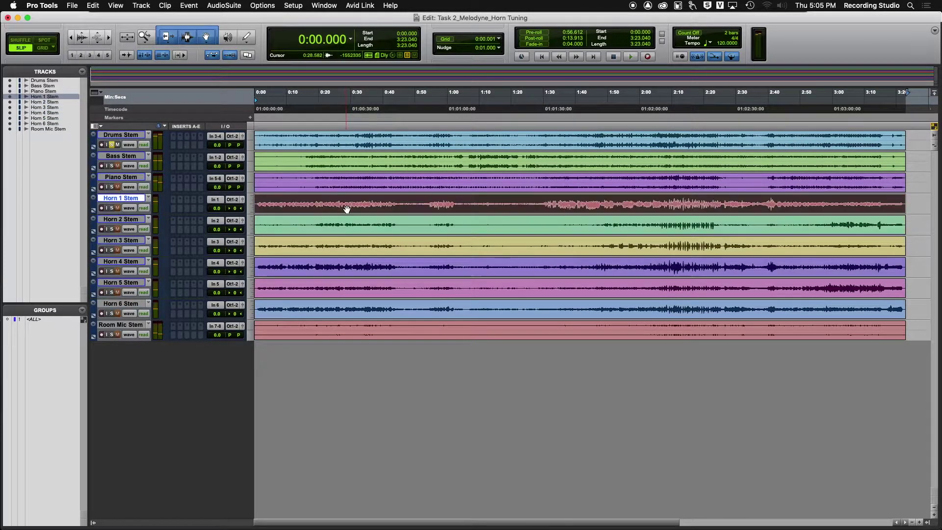
Step: Solo the Horn 1 Stem instead of the Drums Stem and listen to it from 0:20.843
key(super+bracketright)
key(super+bracketright)
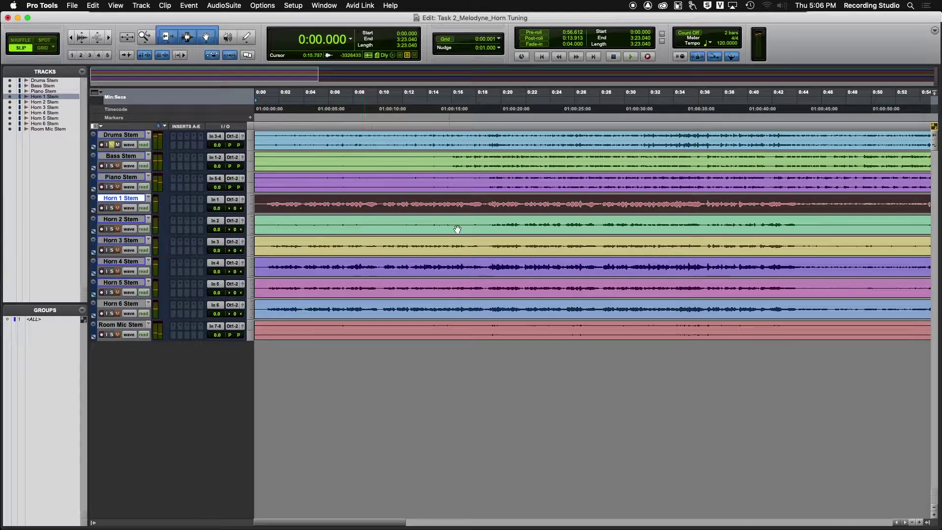
key(super+bracketleft)
key(super+bracketleft)
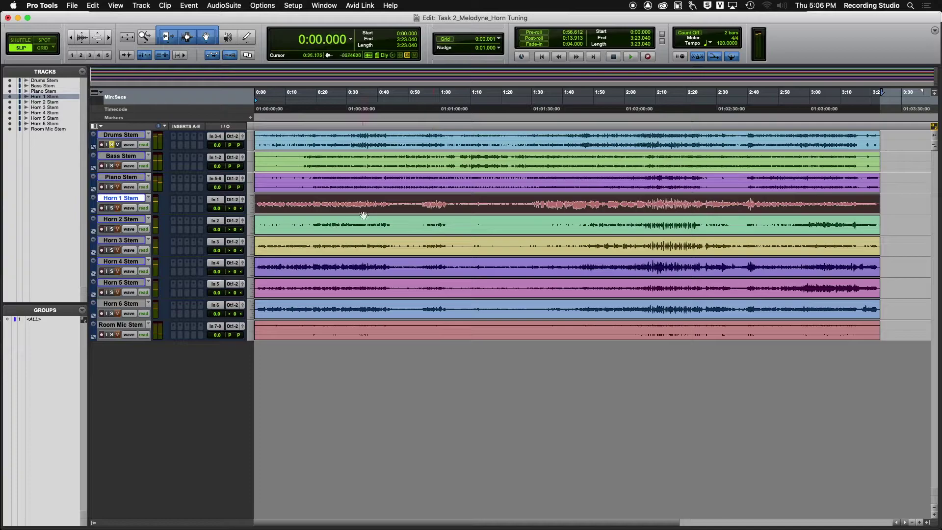
click(338, 202)
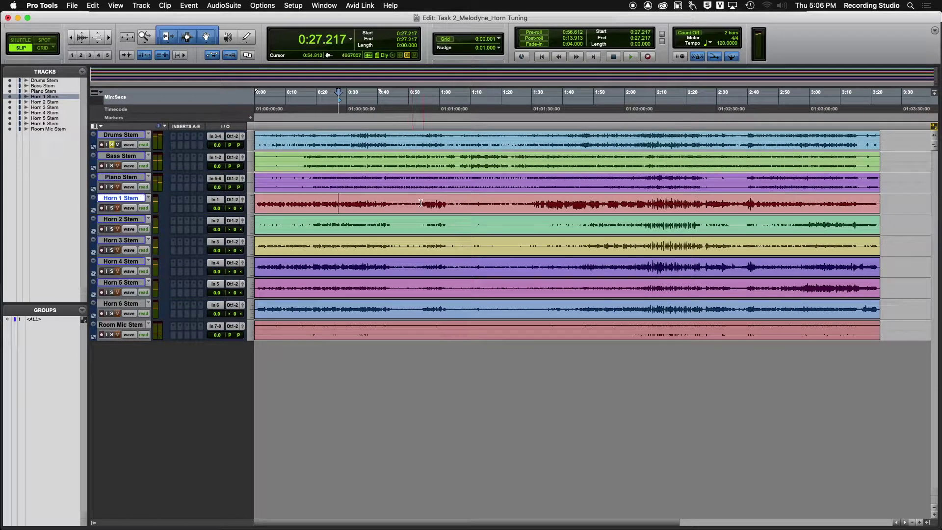
key(F5)
drag(488, 198, 197, 207)
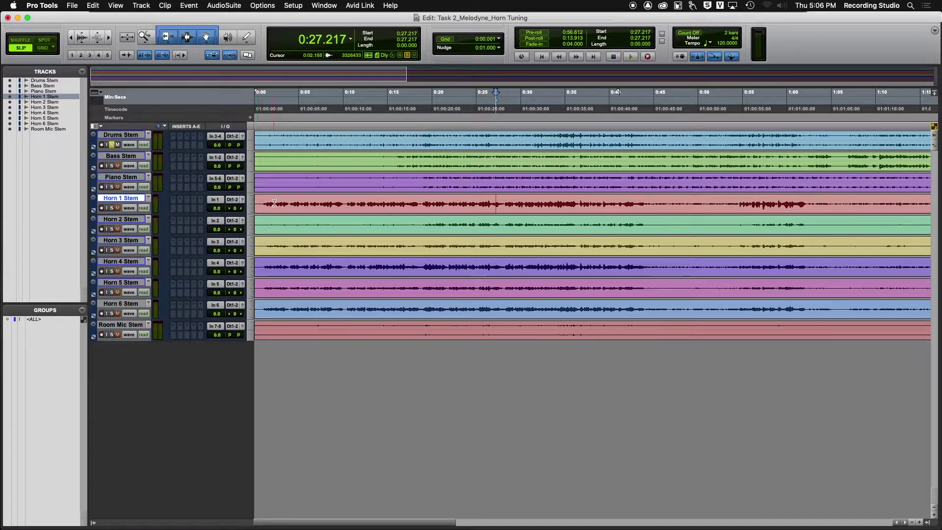
click(440, 204)
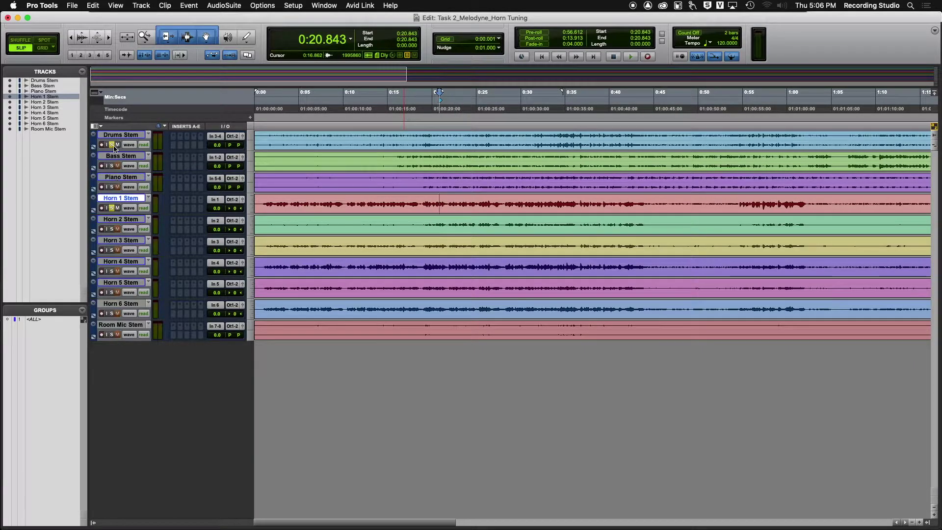
key(space)
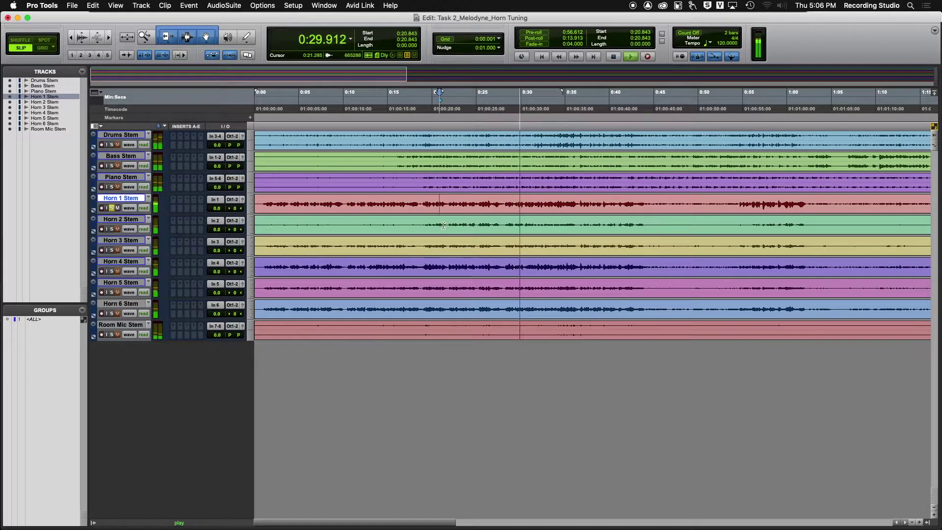
key(space)
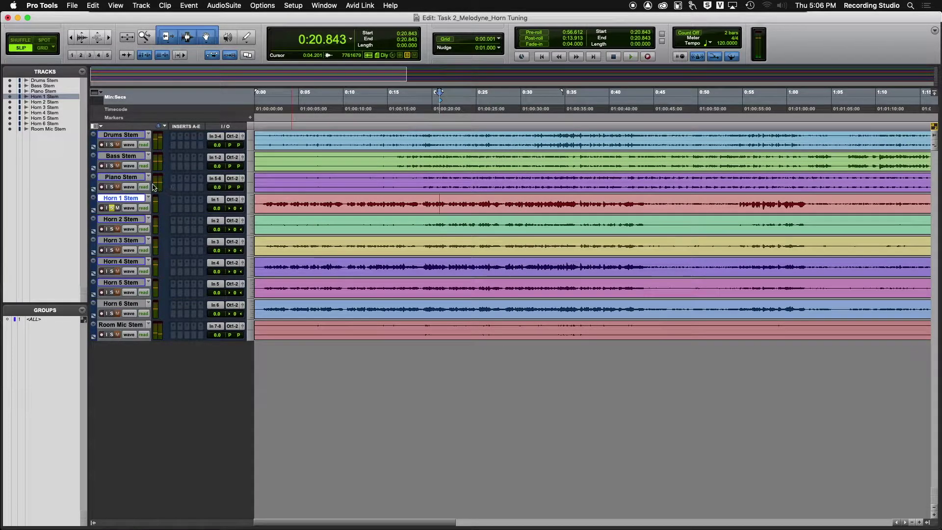
Step: Select the horn stem clips in turn, starting with Horn 1 Stem and ending on Horn 6 Stem
click(467, 210)
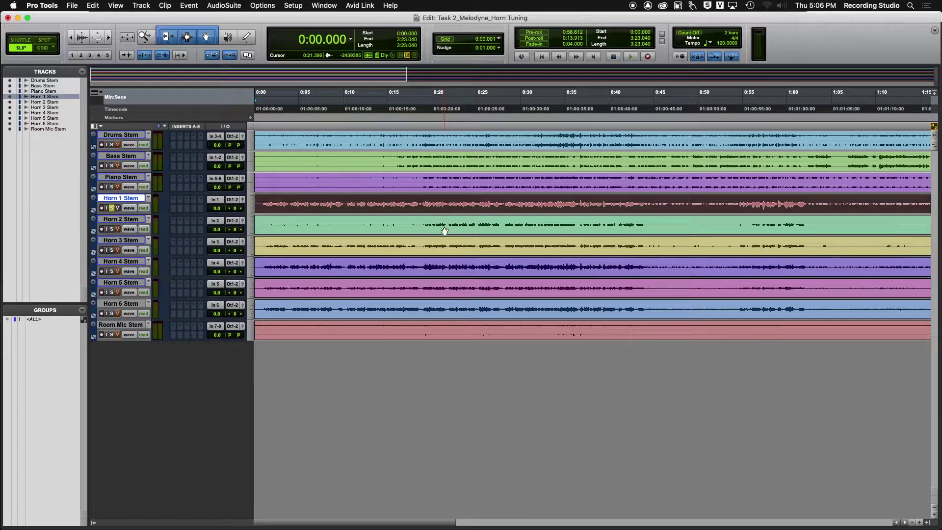
key(semicolon)
key(semicolon)
key(semicolon)
key(p)
key(p)
key(p)
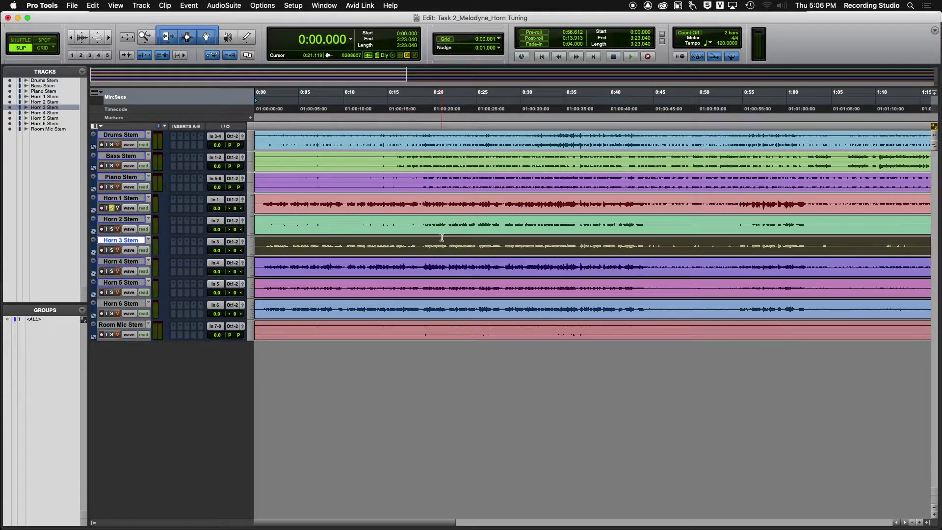
key(semicolon)
key(semicolon)
key(semicolon)
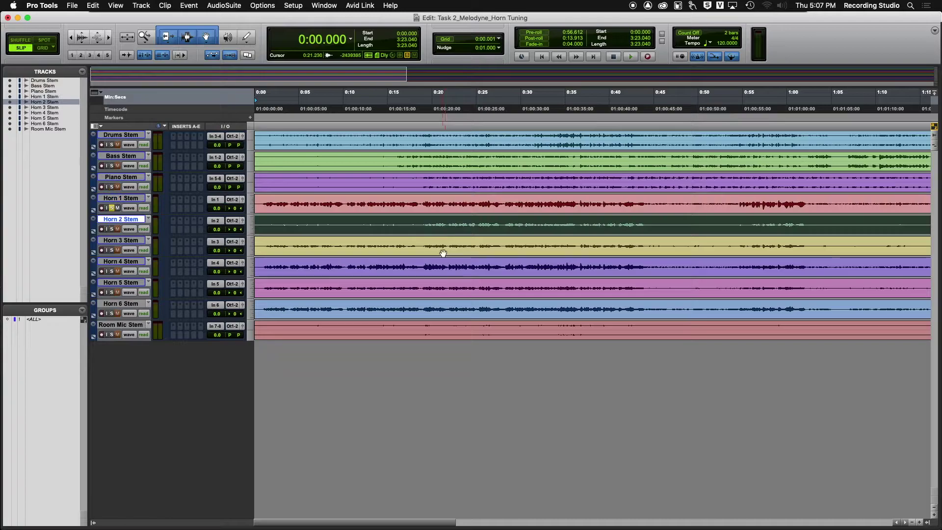
key(semicolon)
key(semicolon)
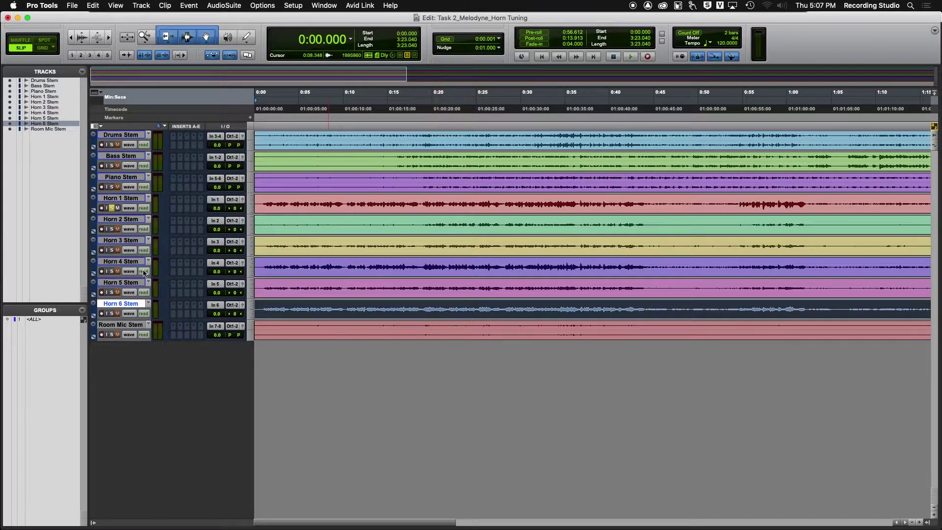
Step: Unsolo Horn 1 Stem and insert the Melodyne (mono) plug-in on its first insert slot
click(111, 208)
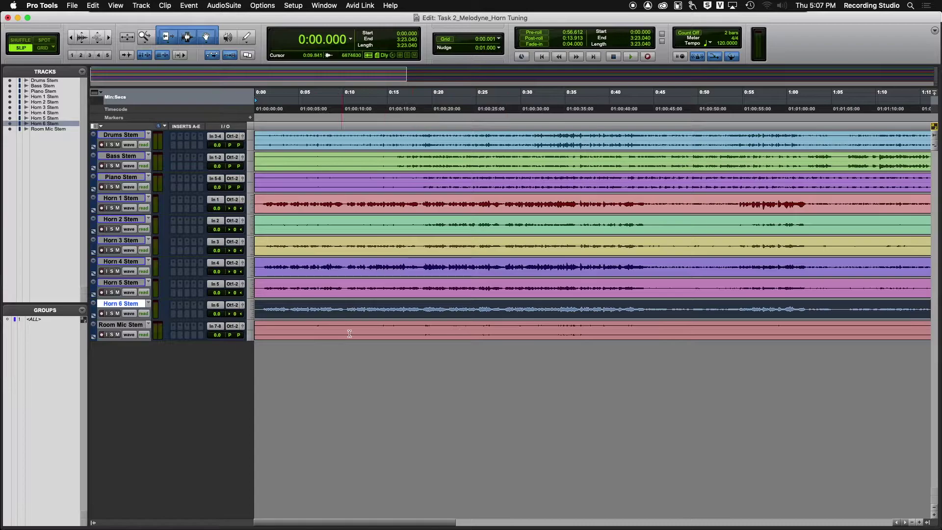
click(177, 203)
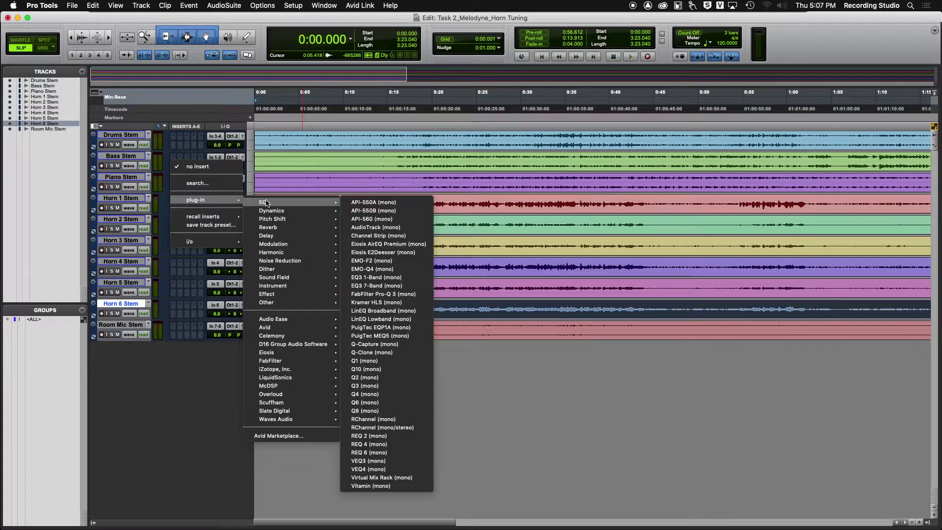
mouse_move(270, 304)
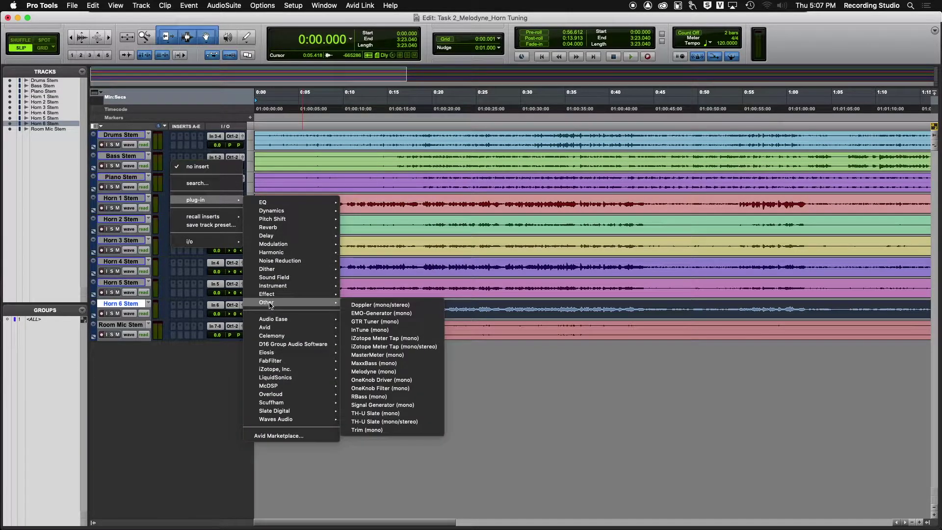
click(373, 371)
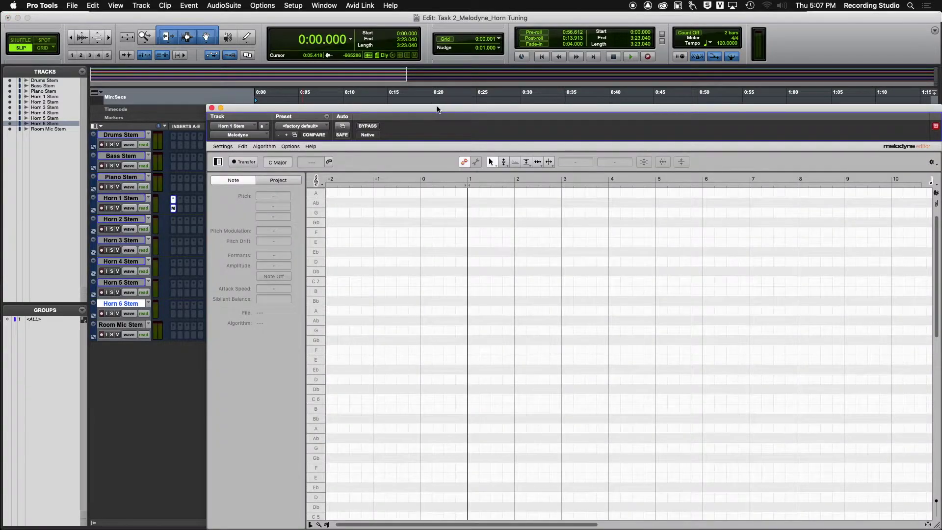
Step: With the whole song in view, select a passage of Horn 4 Stem from about 0:28.749 to 0:46.441
drag(438, 109, 385, 345)
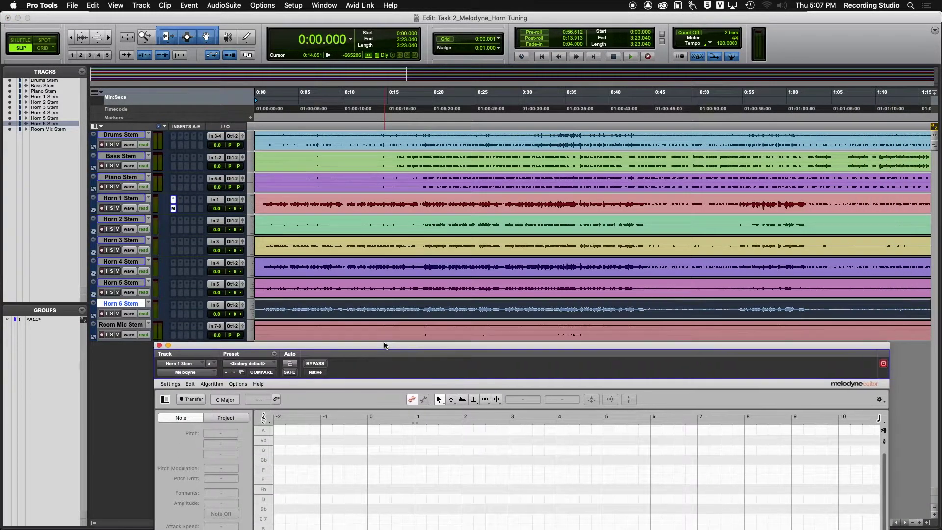
key(super+bracketleft)
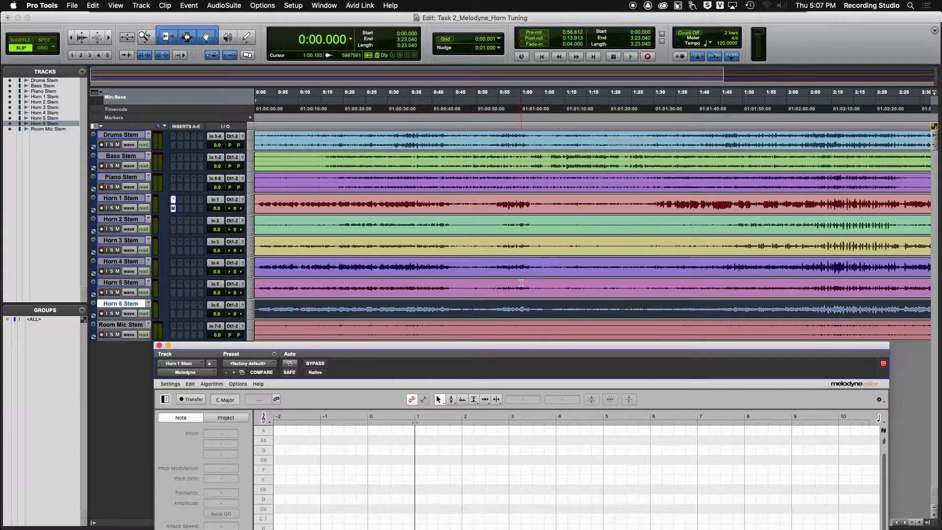
key(super+bracketleft)
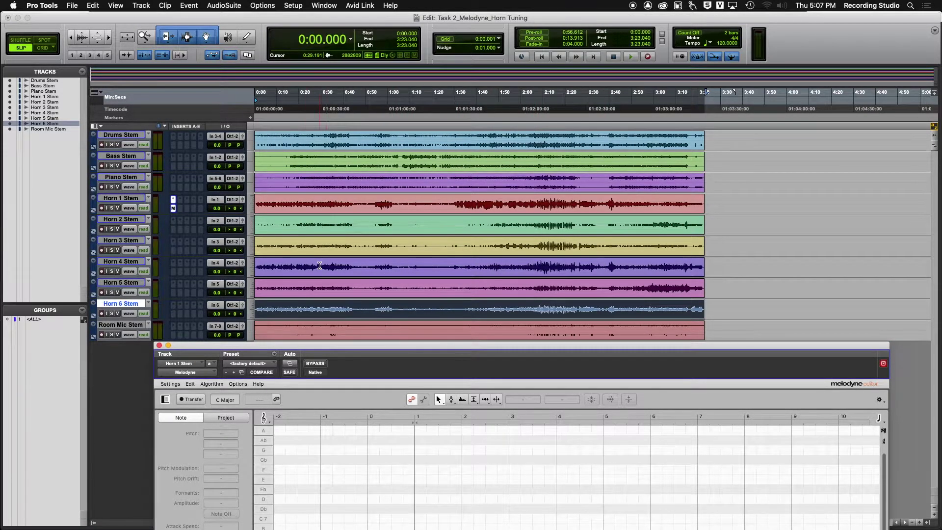
drag(298, 266, 456, 267)
drag(316, 267, 353, 266)
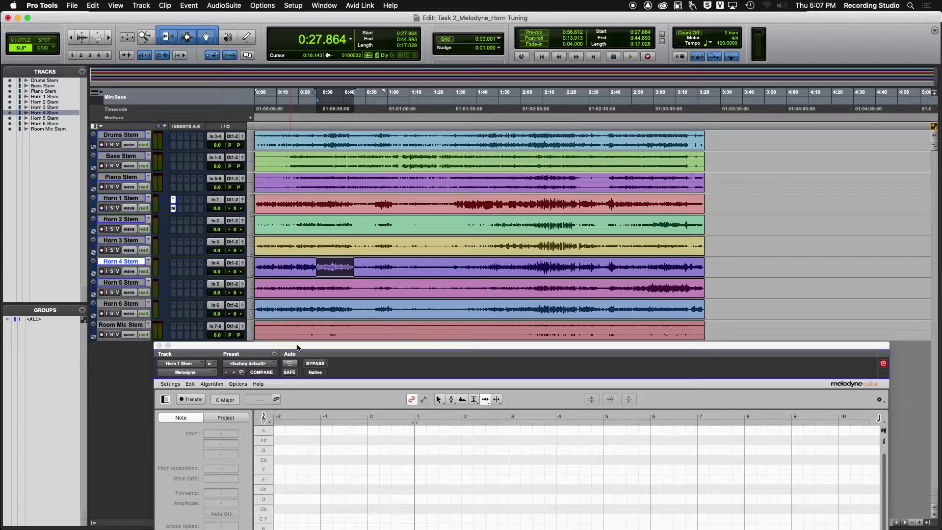
drag(297, 348, 296, 343)
click(368, 275)
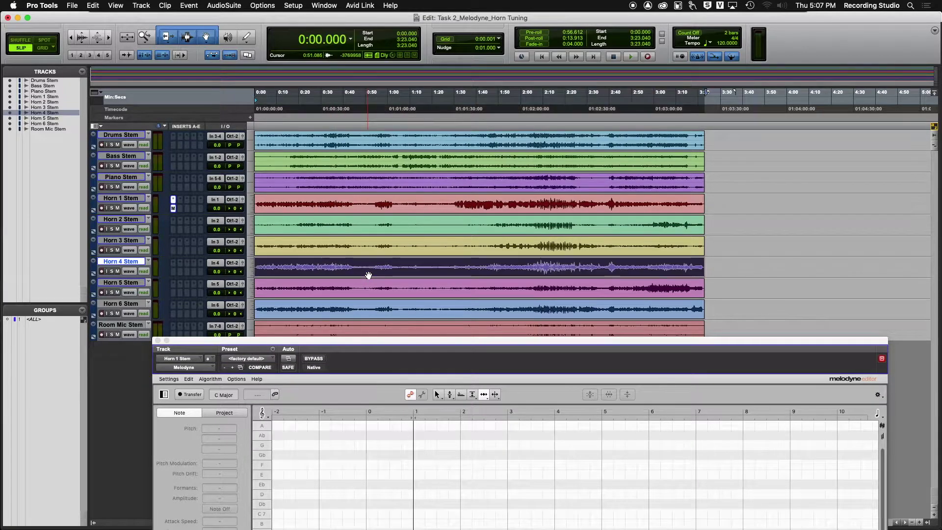
drag(317, 266, 357, 267)
Step: Transfer the selected passage of Horn 1 Stem into Melodyne by playing it through, and bring the detected notes into view
drag(357, 343, 376, 73)
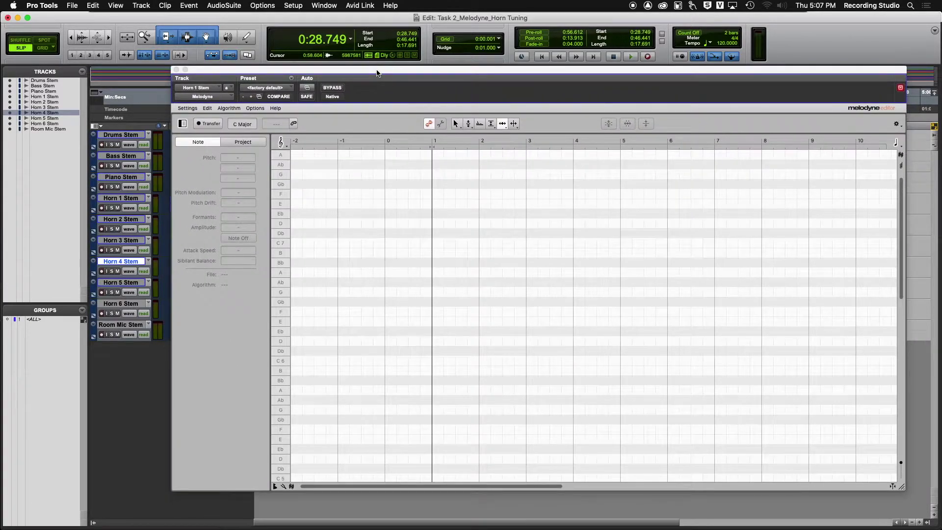
click(210, 124)
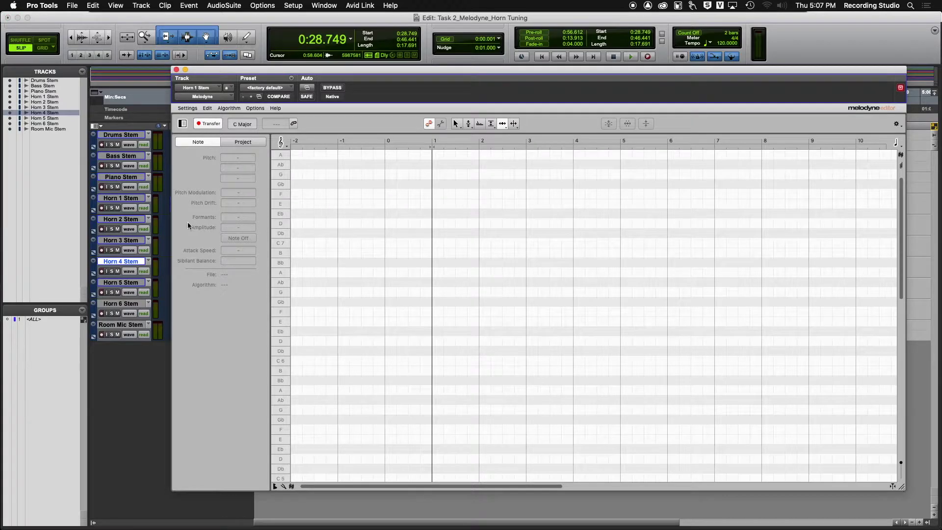
key(space)
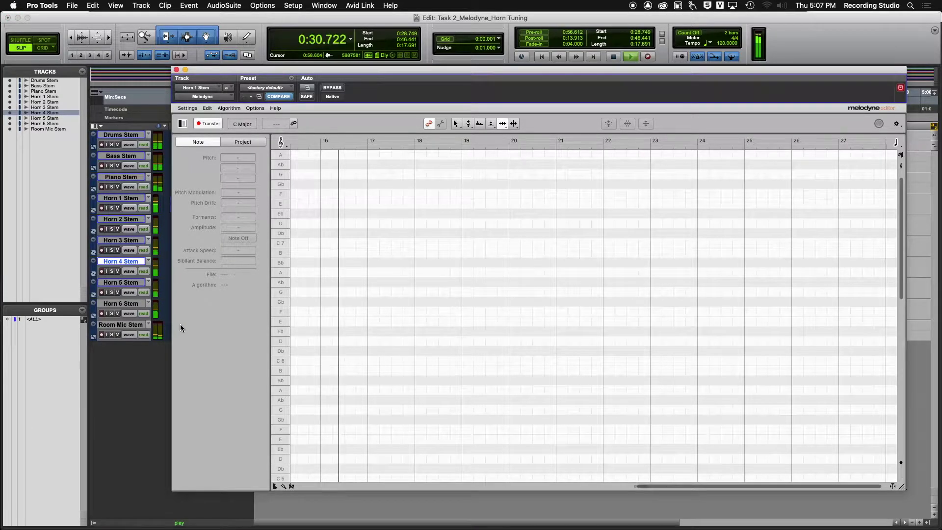
drag(345, 73, 347, 293)
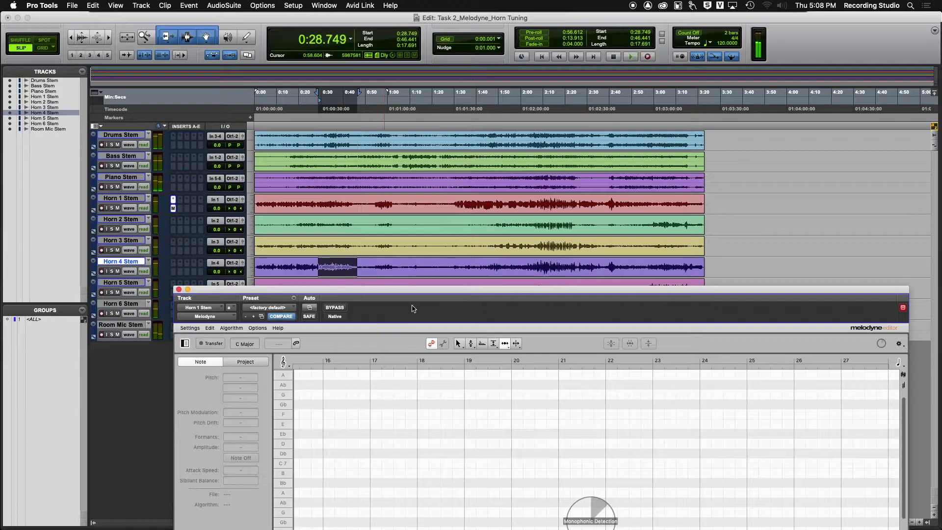
drag(428, 292, 404, 72)
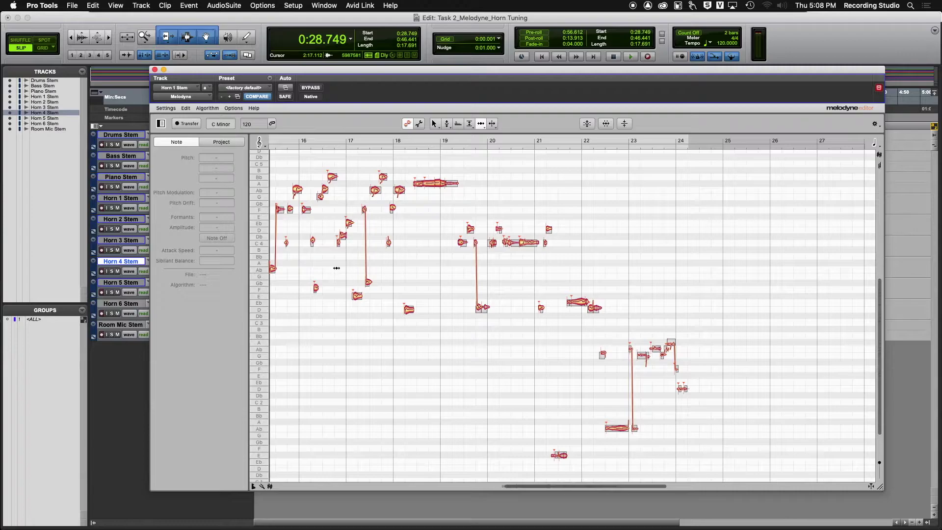
Step: Select all the transferred horn notes and snap their pitch centres to the nearest semitones with the Pitch Tool
scroll(409, 286, left, 5)
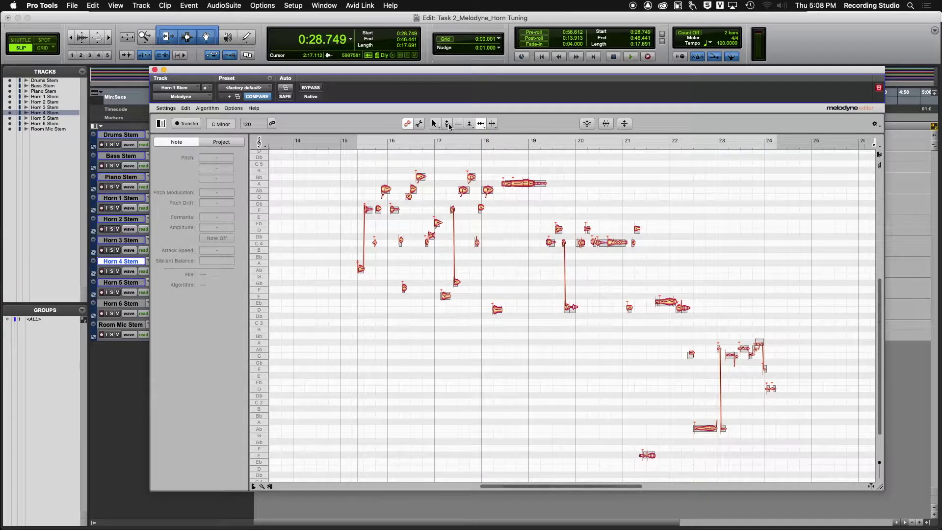
click(435, 124)
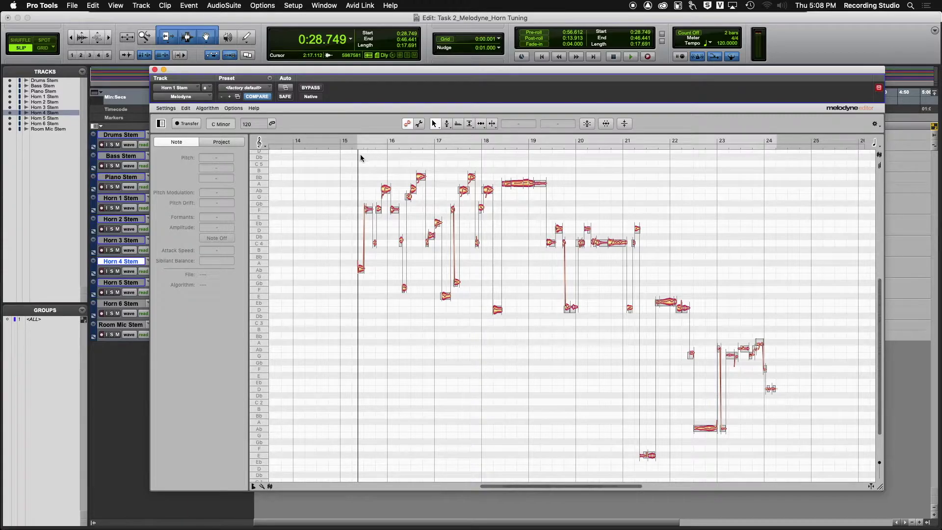
drag(359, 156, 804, 475)
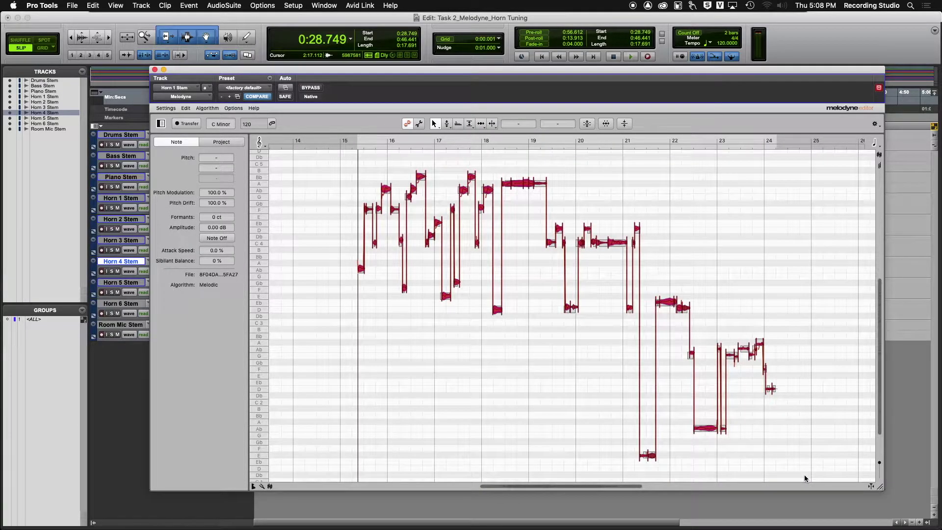
click(446, 125)
mouse_move(447, 125)
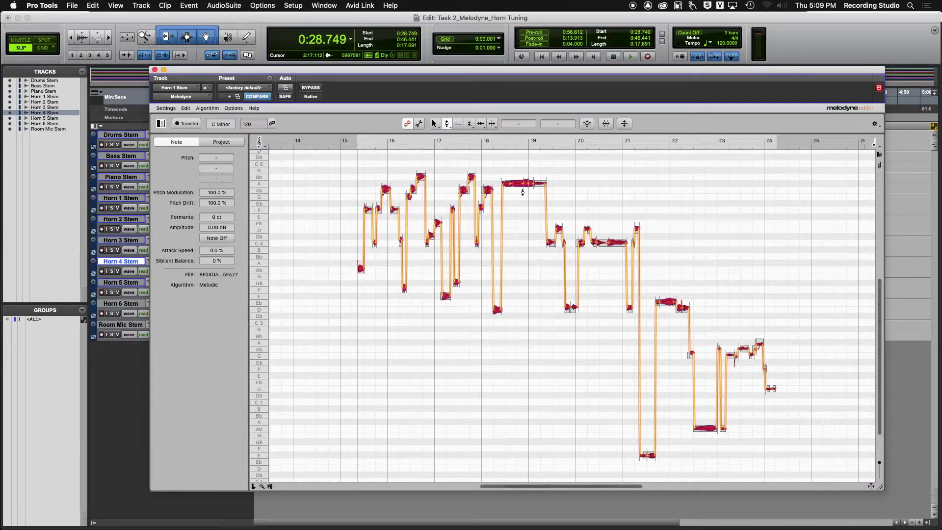
key(super+a)
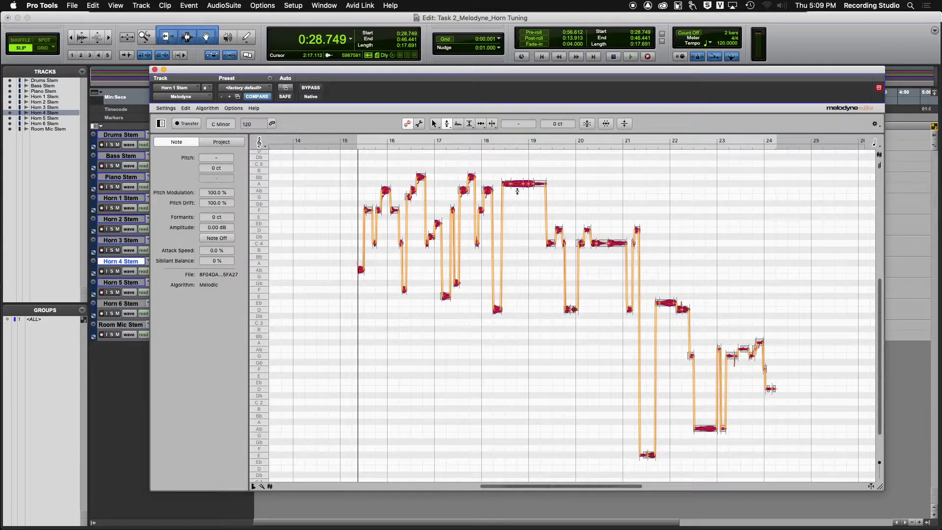
Step: Move the Melodyne window clear of the track controls and listen to the tuned Horn 1 passage without solo, with its notes deselected
click(257, 73)
drag(257, 73, 341, 52)
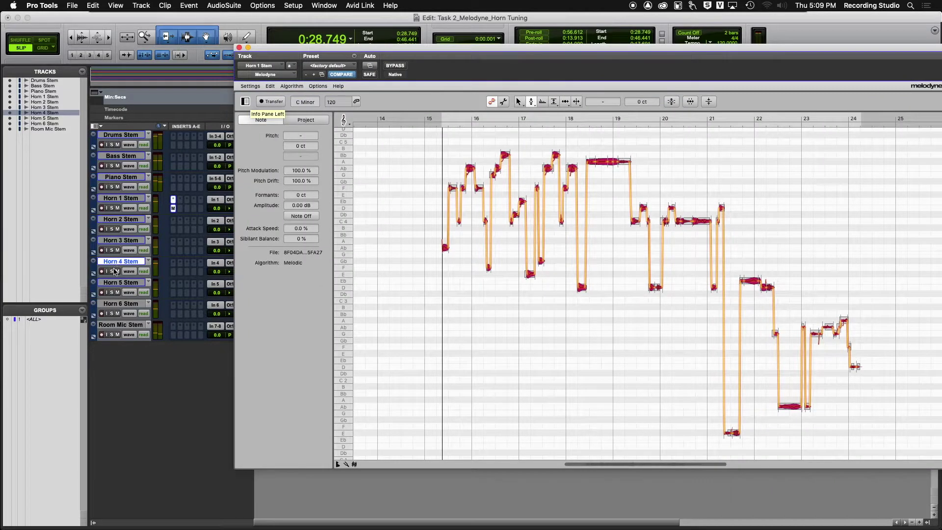
click(111, 207)
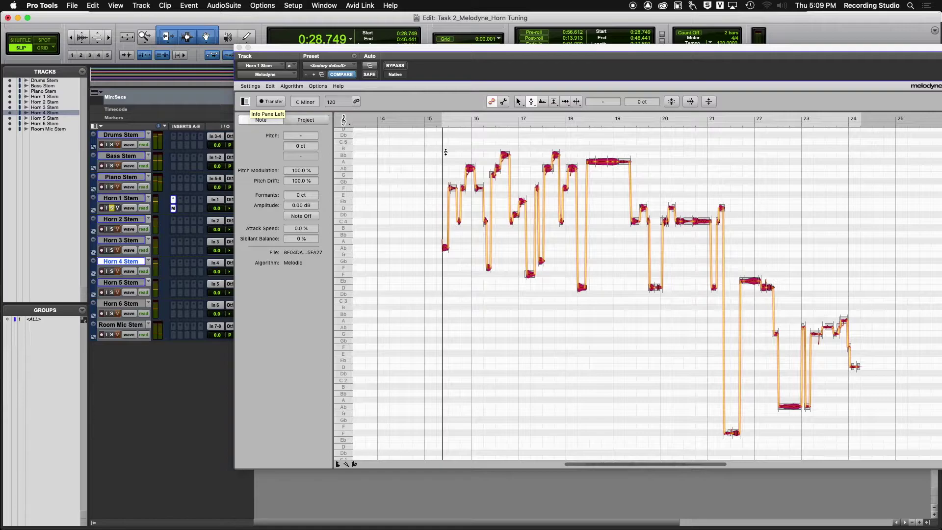
click(112, 208)
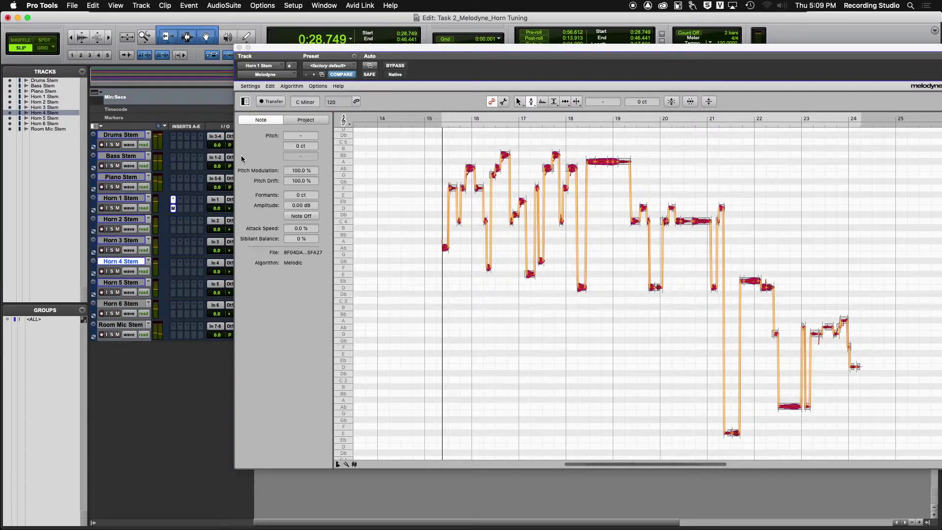
click(443, 140)
key(space)
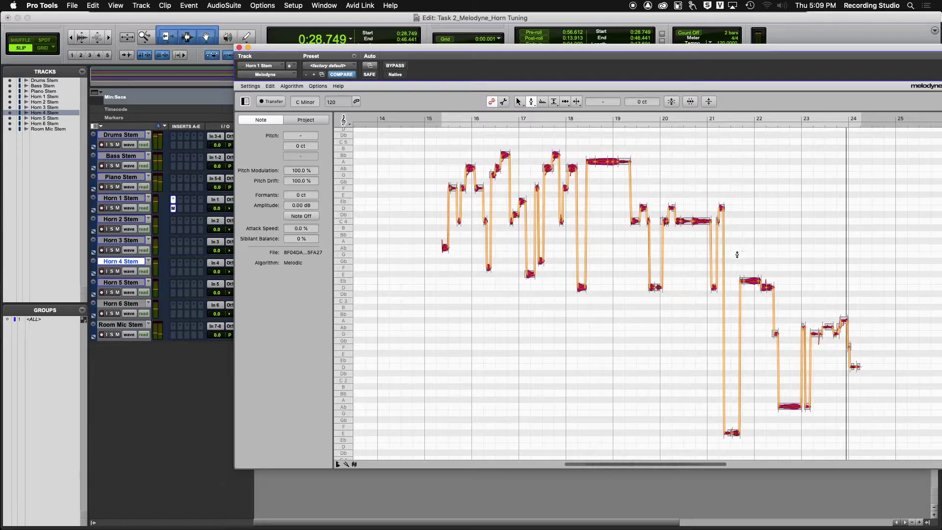
click(729, 194)
key(space)
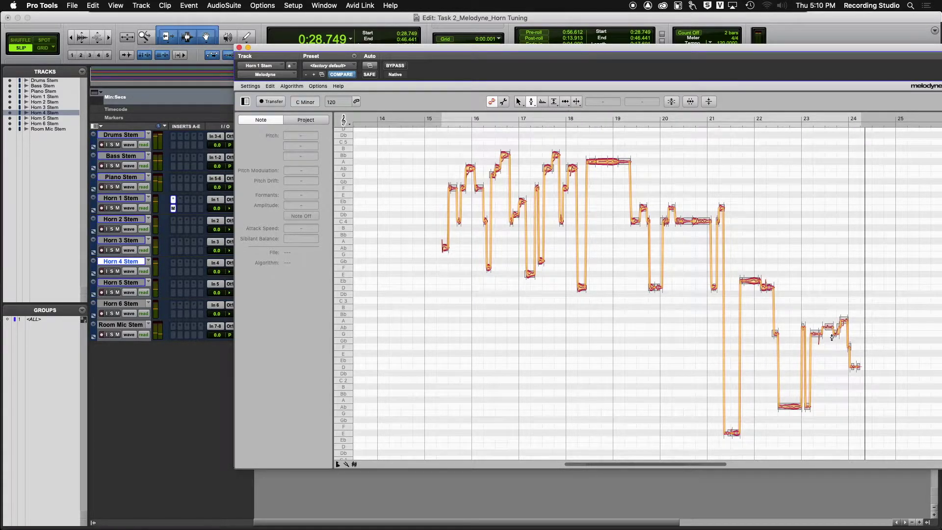
click(788, 197)
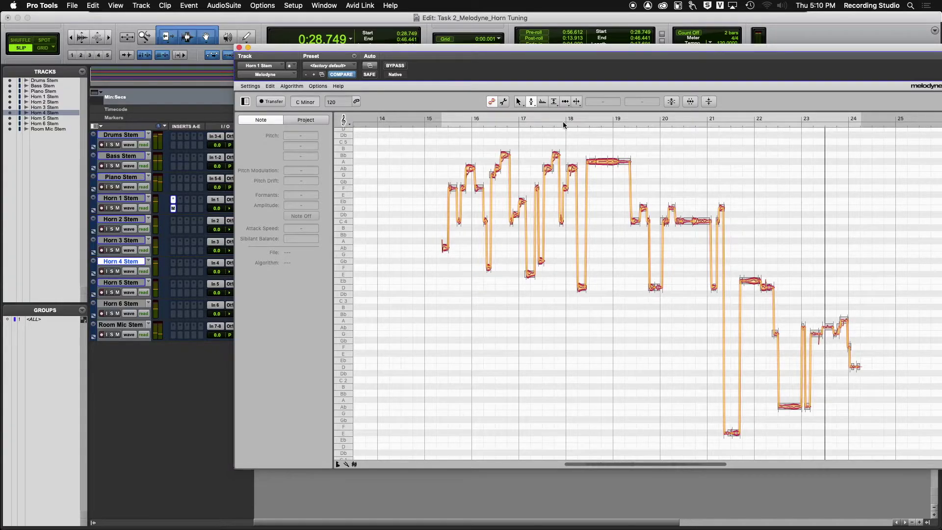
Step: With the Main Tool, delete the stray notes at the end of the passage, from the middle of bar 23 into bar 24
click(518, 102)
drag(846, 366, 872, 372)
key(Delete)
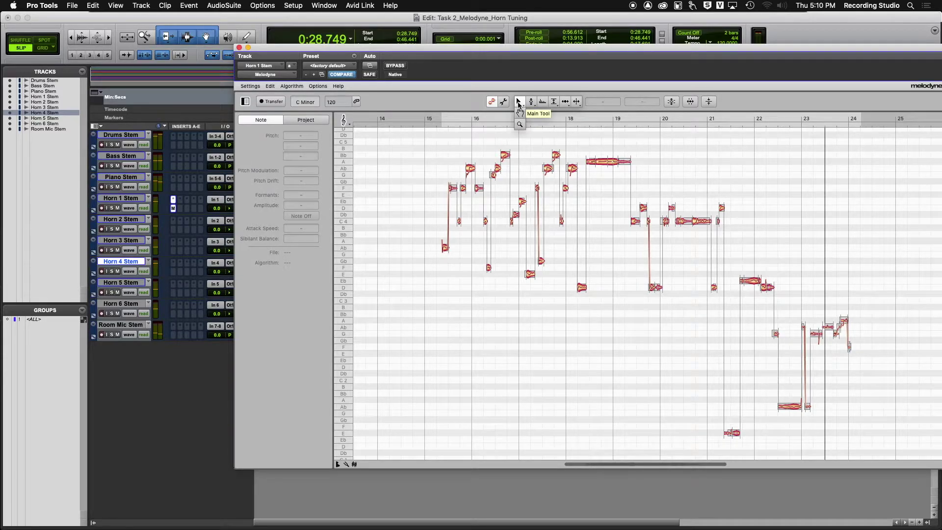
click(849, 346)
key(Delete)
drag(859, 314, 835, 347)
drag(855, 315, 834, 349)
key(Delete)
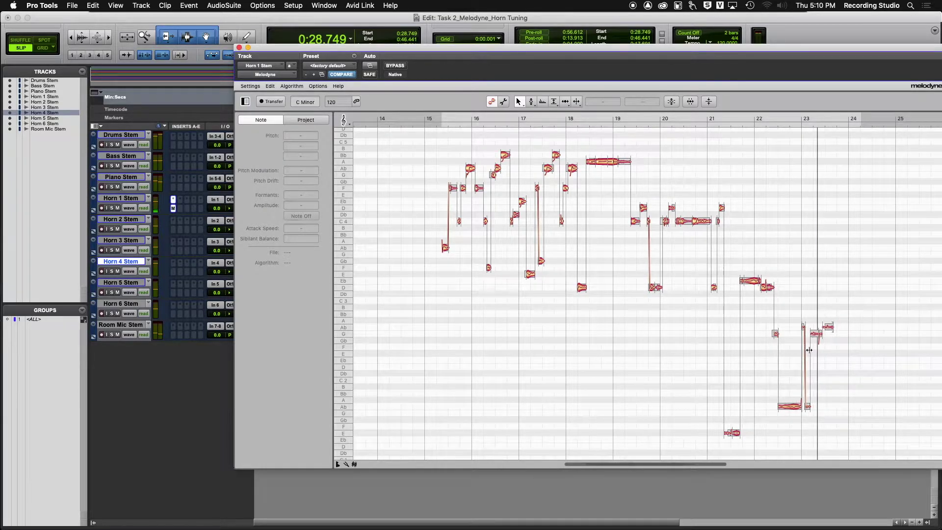
Step: Delete the last G and Ab notes in bar 23 and the short Ab 1 note just after the start of that bar
click(825, 330)
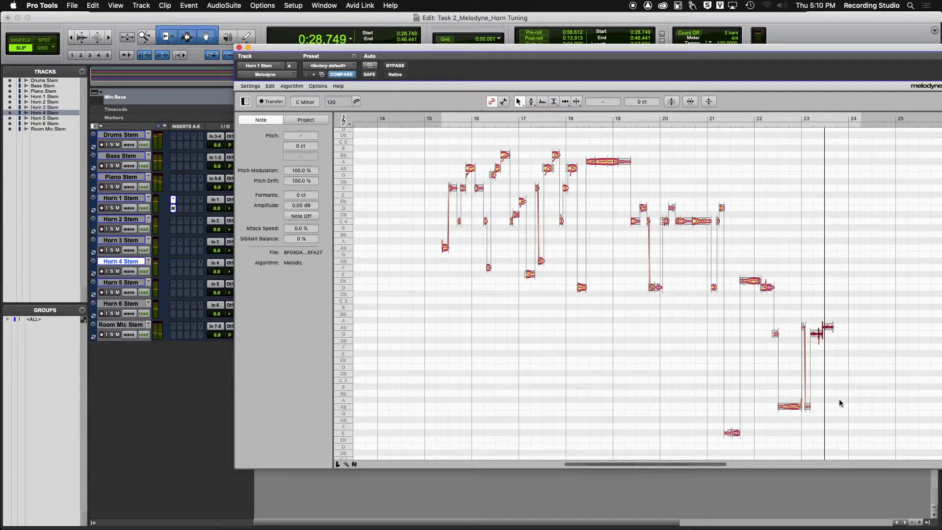
key(Delete)
double_click(782, 273)
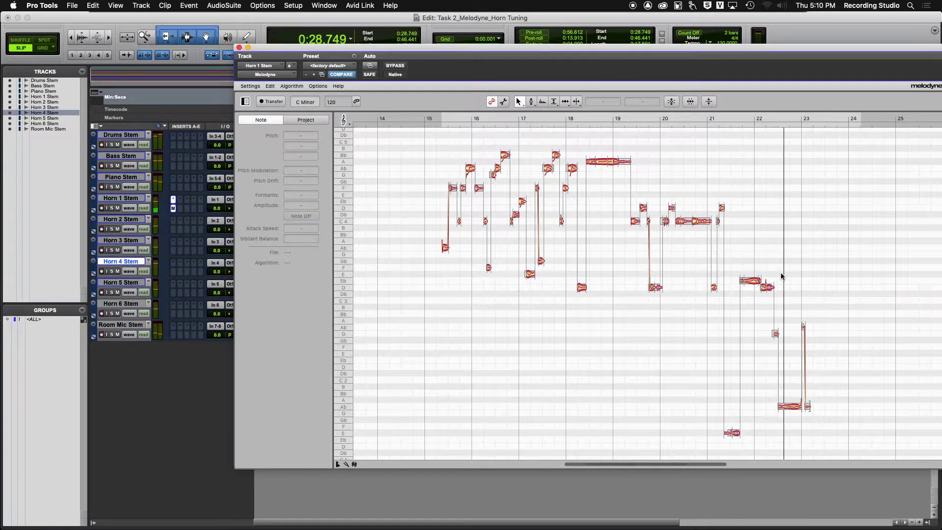
click(808, 406)
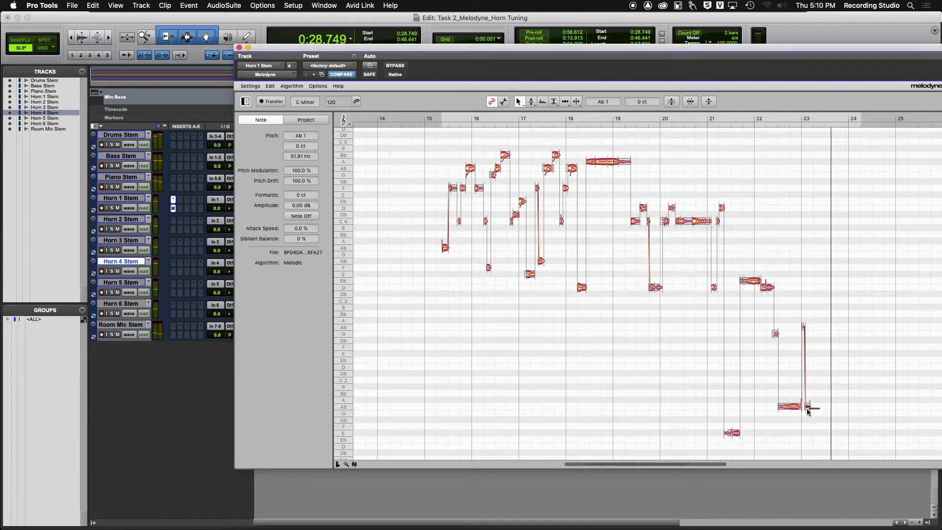
key(Delete)
Step: Play the end of the passage from about bar 22 to check the cleaned-up notes, and listen to the passage again
key(space)
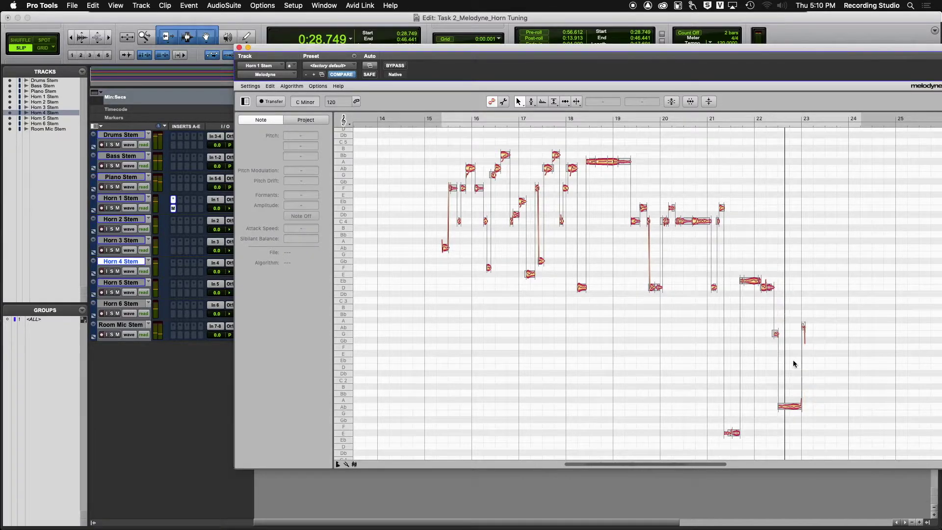
key(space)
key(space)
double_click(790, 317)
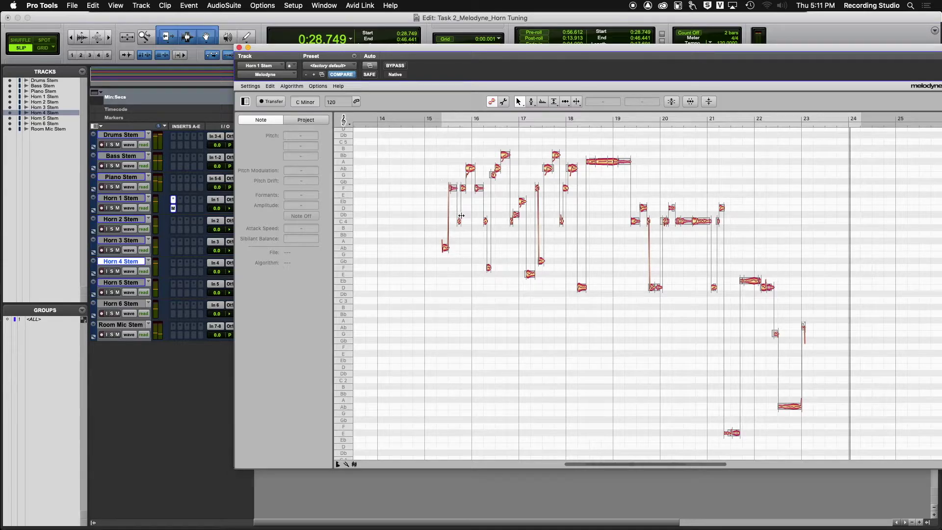
key(space)
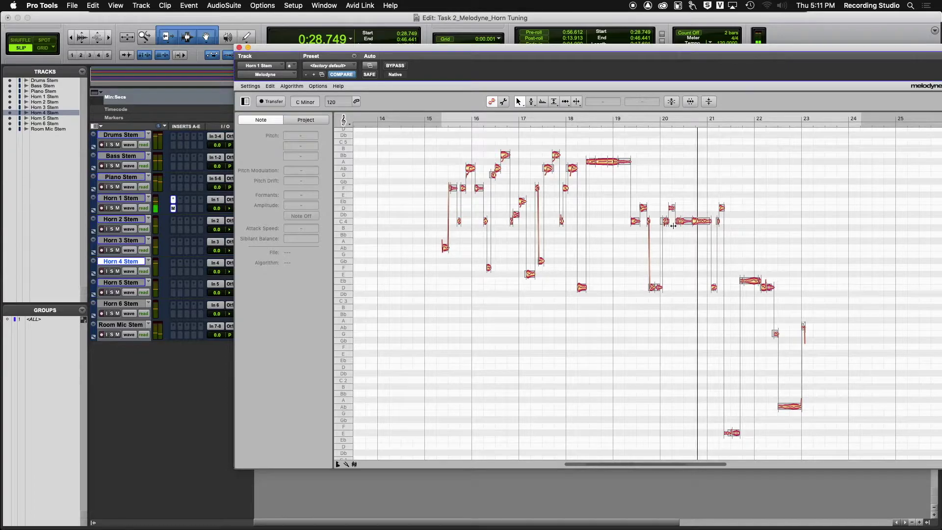
Step: Play the passage, undo the last edits to the notes around bar 19, and select the tail of the long A 4 note
click(634, 183)
key(space)
key(super+z)
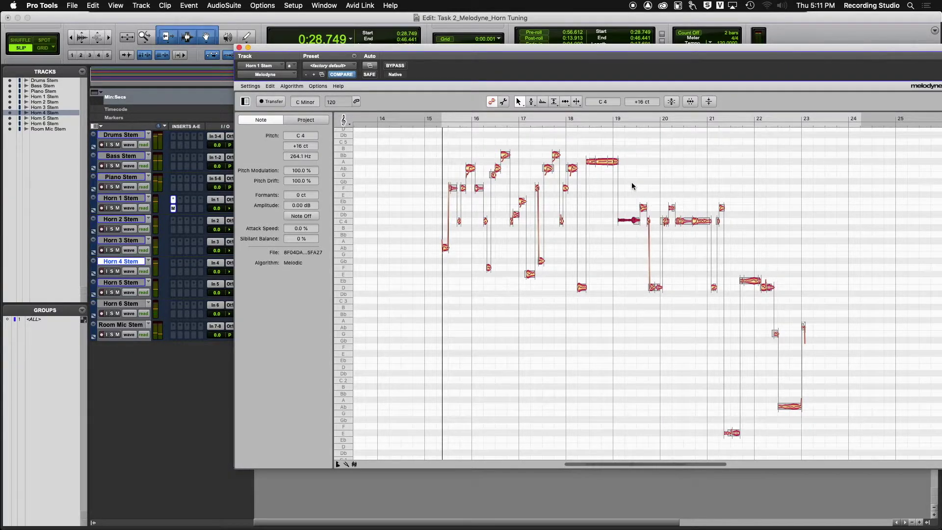
key(super+z)
click(629, 180)
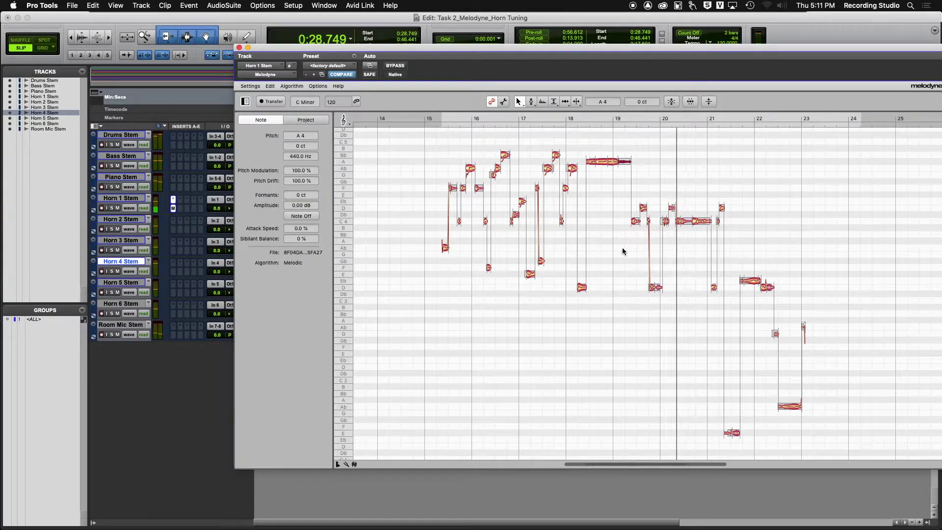
Step: Listen to the passage around bars 19 and 20, and select the first D 3 note just before bar 20
click(654, 288)
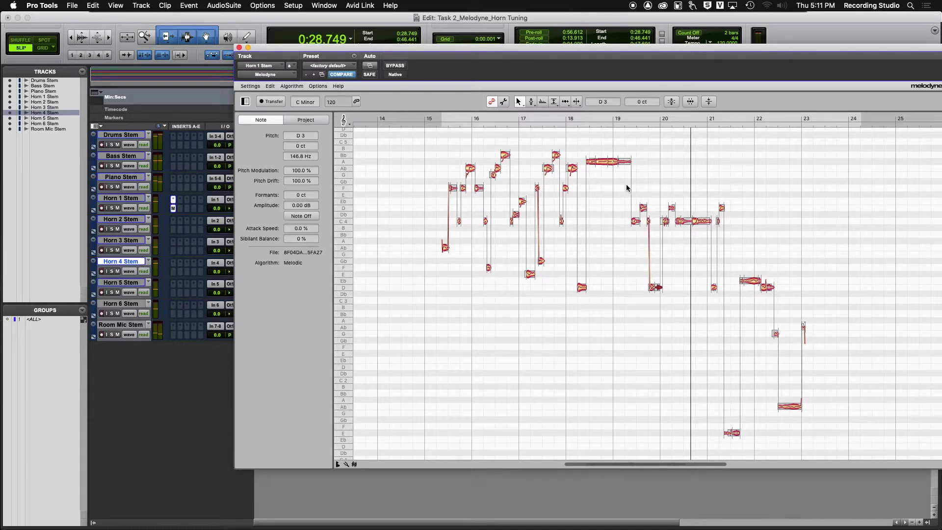
key(space)
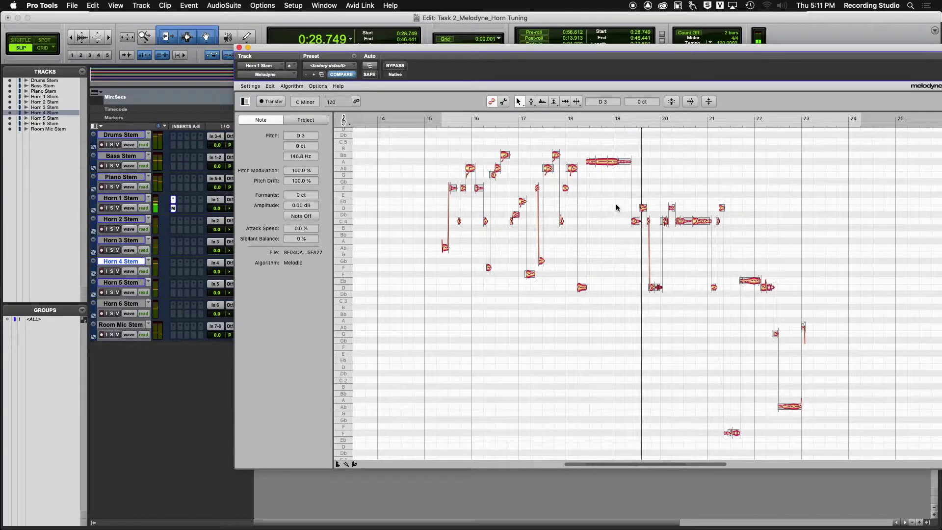
key(space)
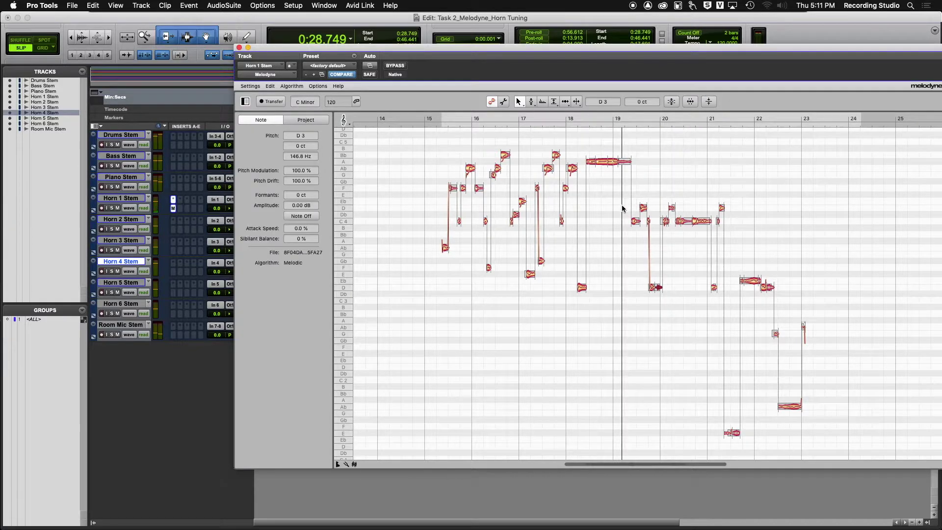
click(625, 203)
key(space)
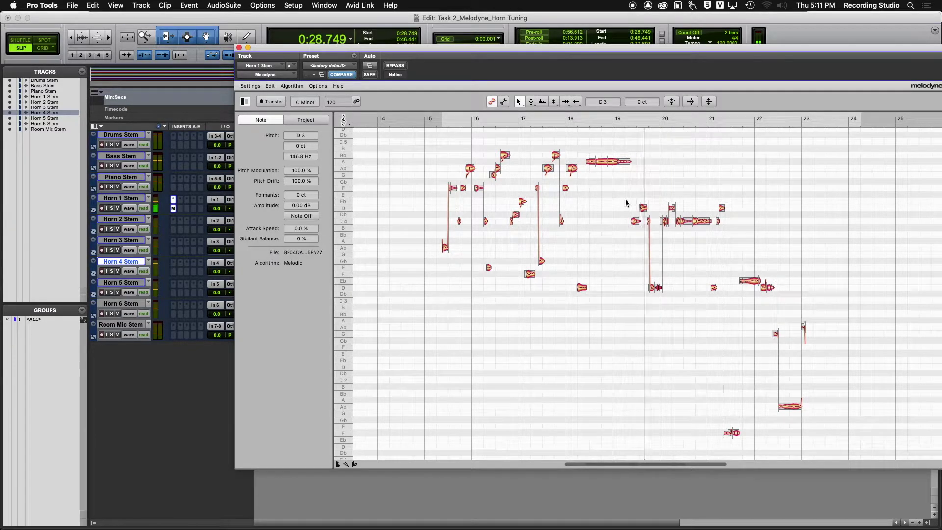
click(657, 289)
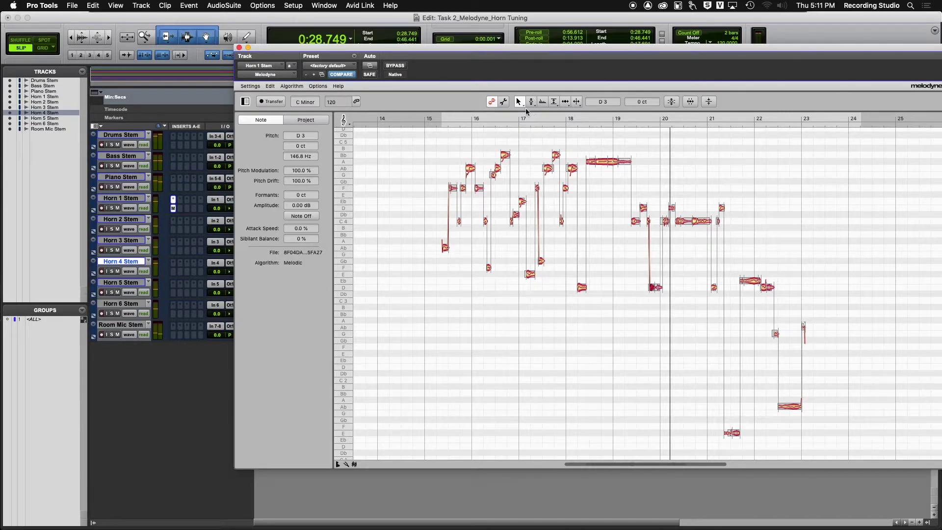
Step: With the Pitch Tool, try raising the two D 3 notes just before bar 20 to D 4, listen, and undo both moves
click(532, 101)
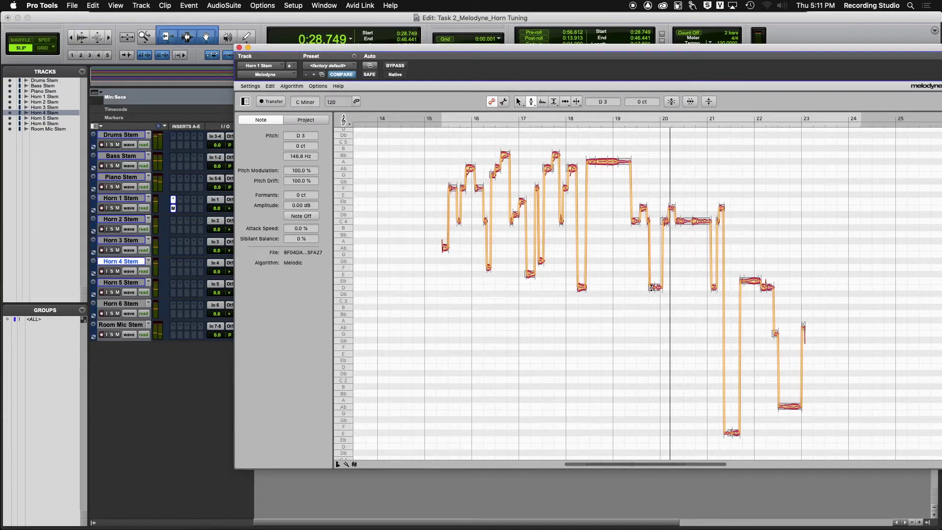
drag(651, 288, 651, 212)
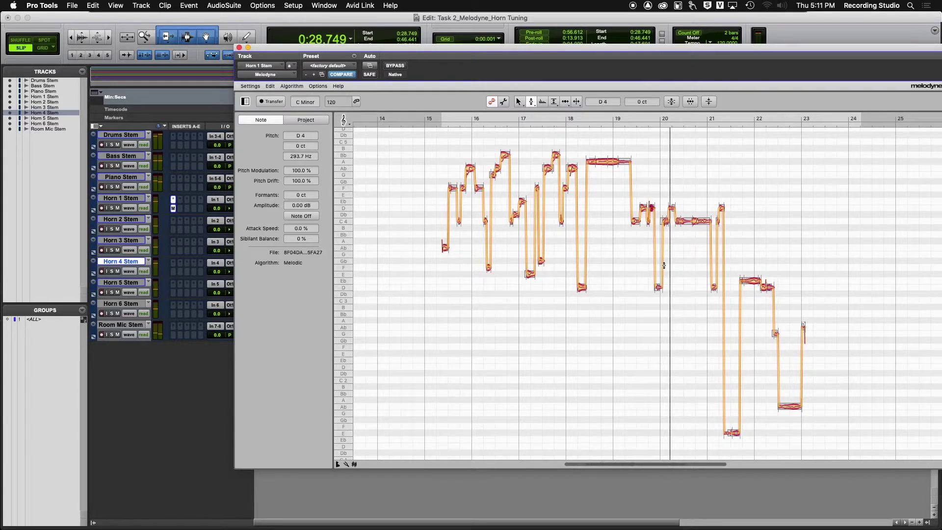
drag(658, 287, 658, 210)
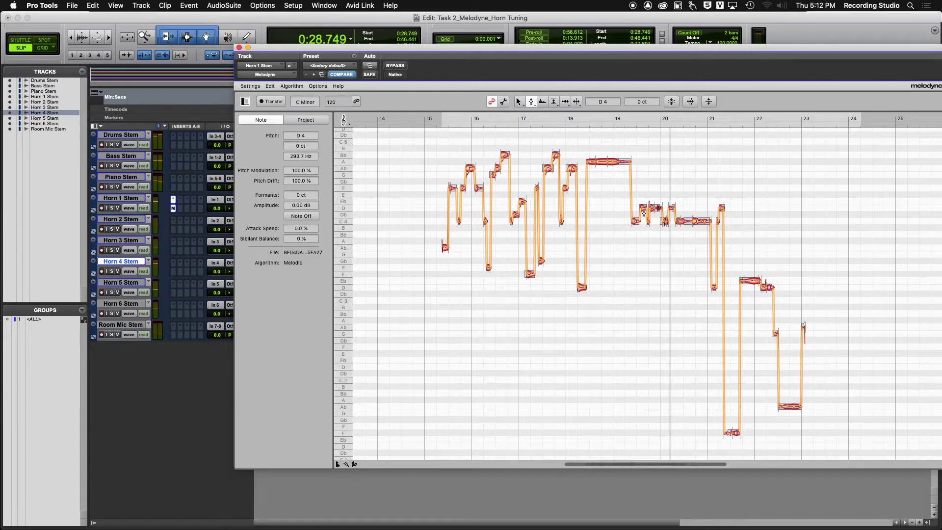
double_click(624, 250)
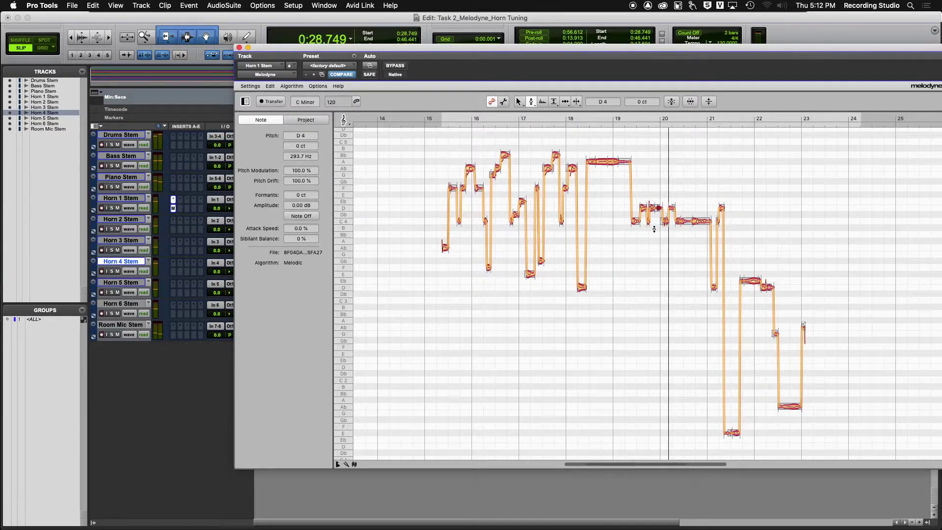
key(super+z)
key(super+z)
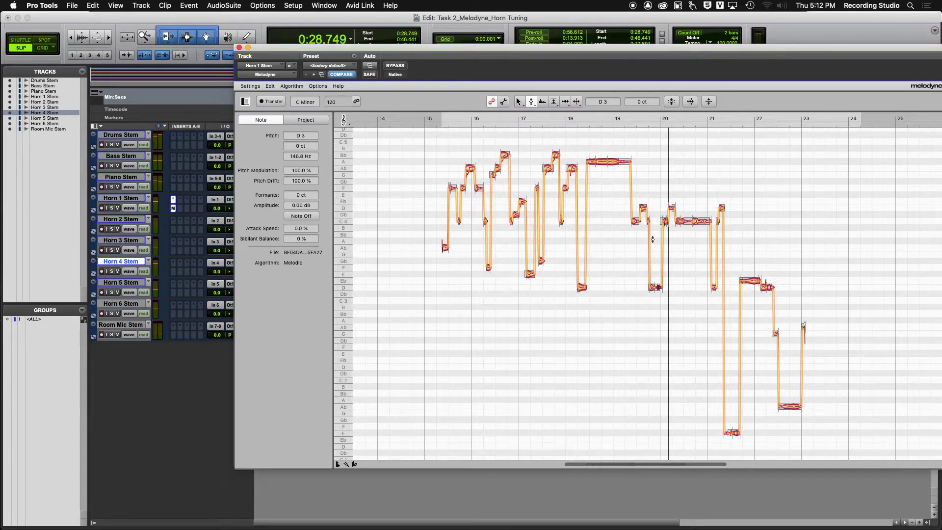
Step: Choose the Pitch Modulation Tool and listen to the passage from around bars 17 to 19
key(space)
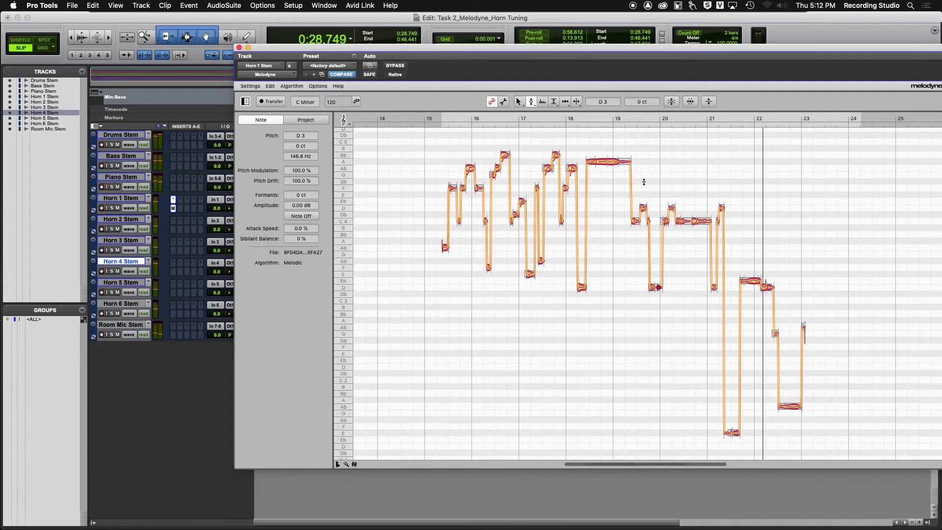
click(530, 101)
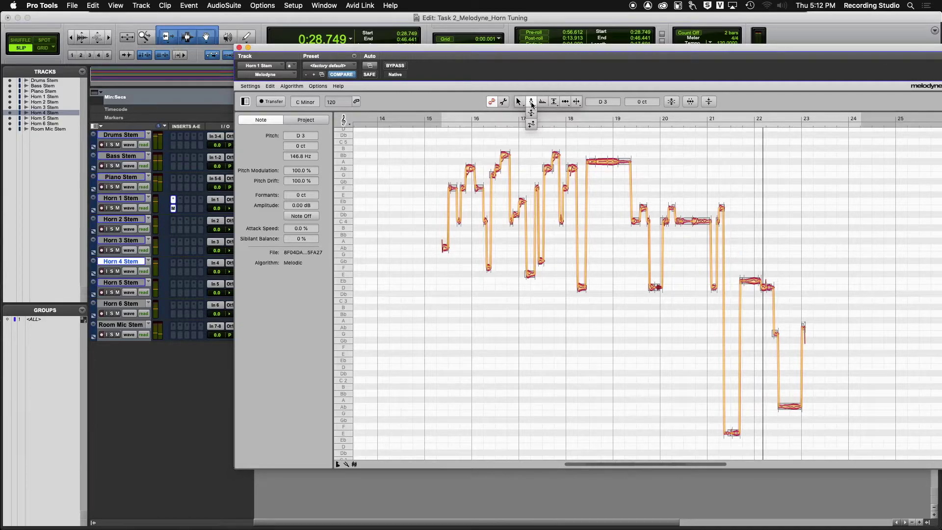
click(530, 115)
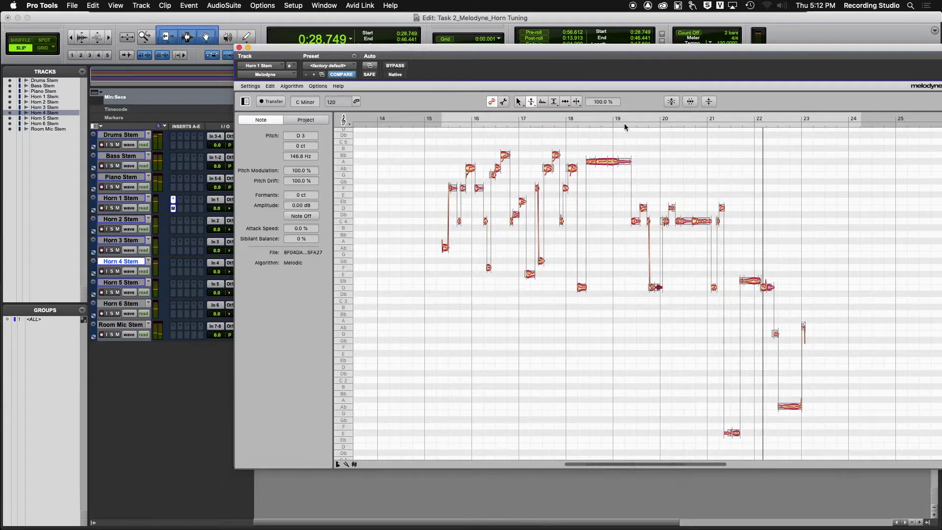
double_click(612, 180)
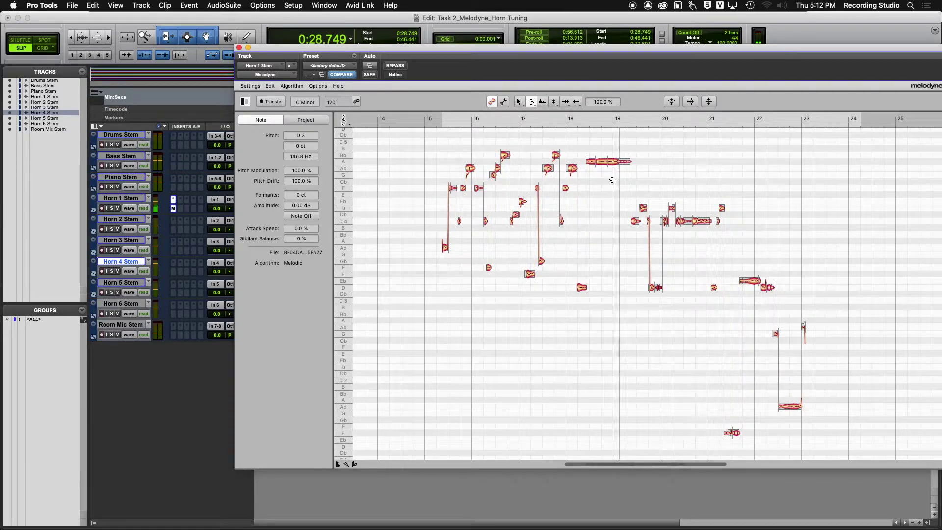
double_click(595, 179)
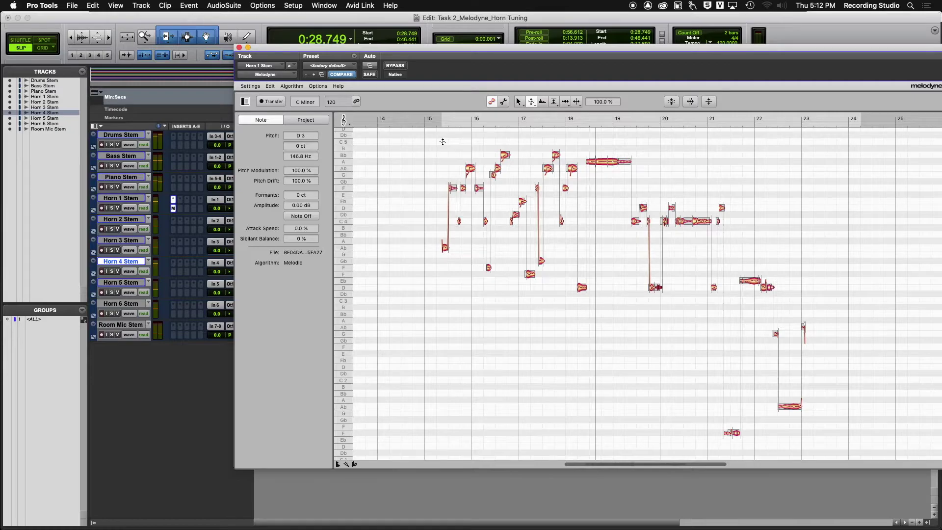
key(space)
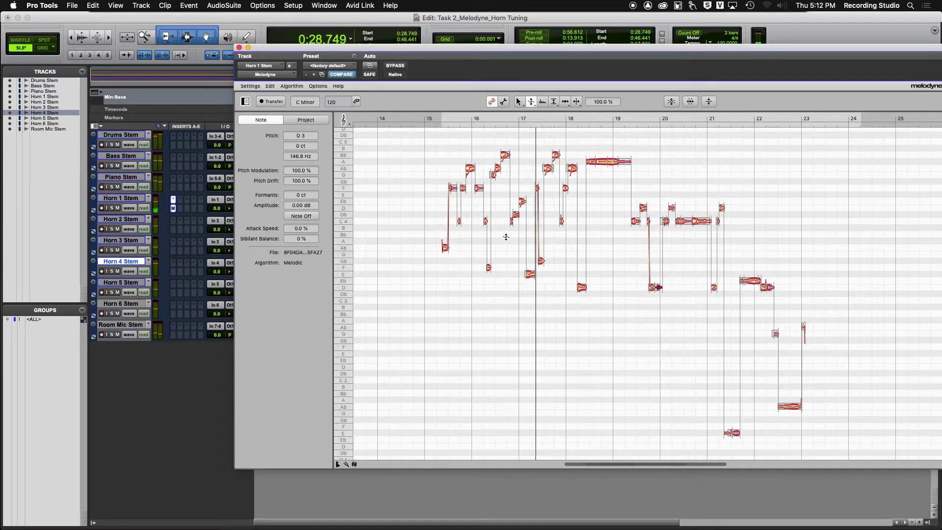
key(space)
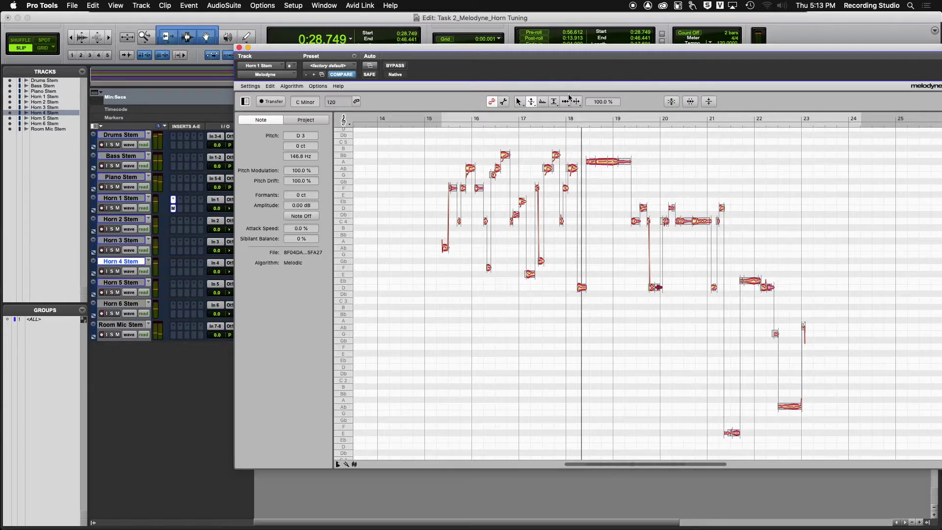
Step: Zoom in on bars 17–18 and reduce pitch modulation to 23%, 13% and 27% on the Ab 4, Bb 4, Ab 4 notes and 42% on bar 17's F 4
drag(520, 102, 522, 126)
drag(551, 183, 687, 255)
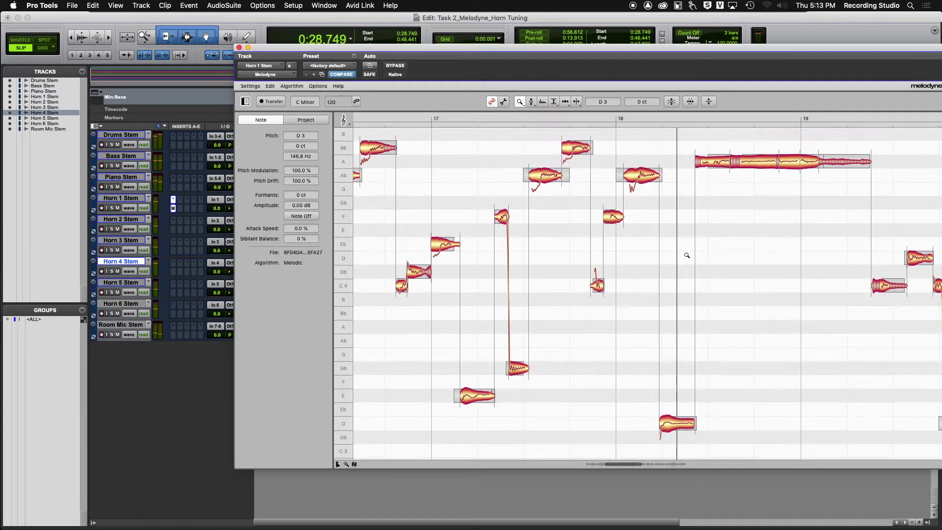
click(530, 101)
drag(545, 175, 541, 211)
mouse_move(574, 150)
mouse_down()
mouse_move(570, 187)
mouse_move(575, 159)
mouse_up()
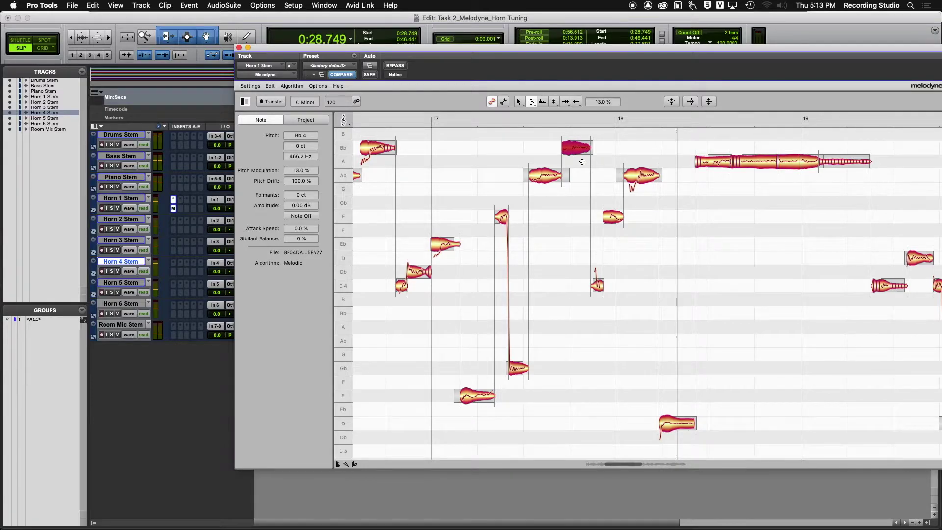
drag(636, 172, 632, 212)
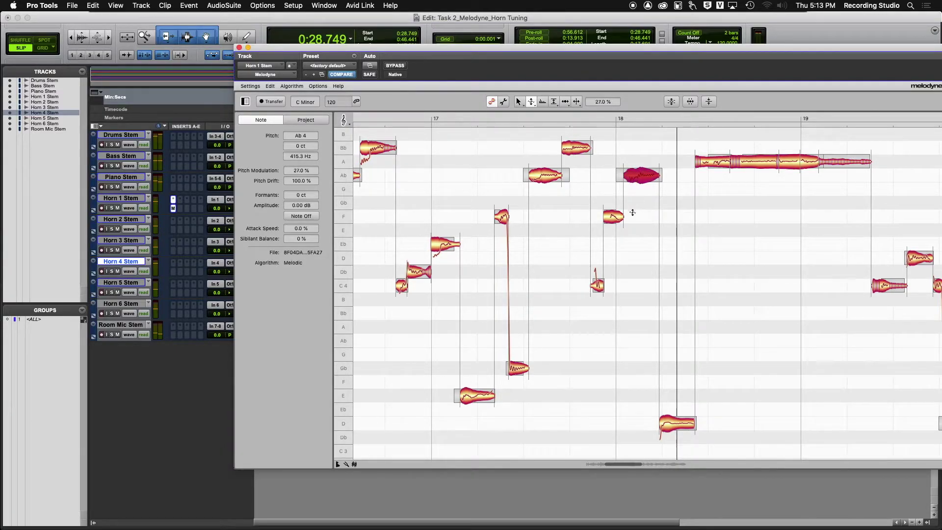
drag(502, 218, 502, 229)
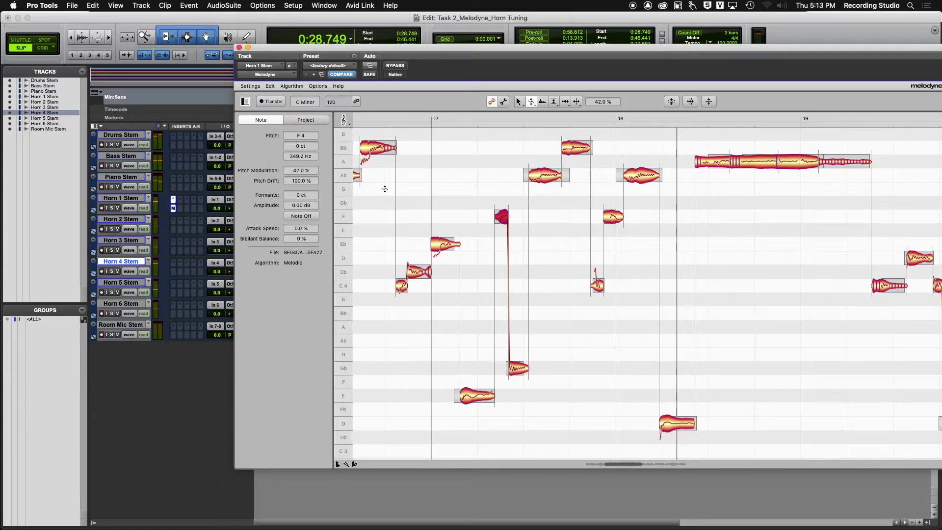
Step: Set the pitch modulation of the Ab 4 note in bar 17 to 33% and listen to the result
click(541, 174)
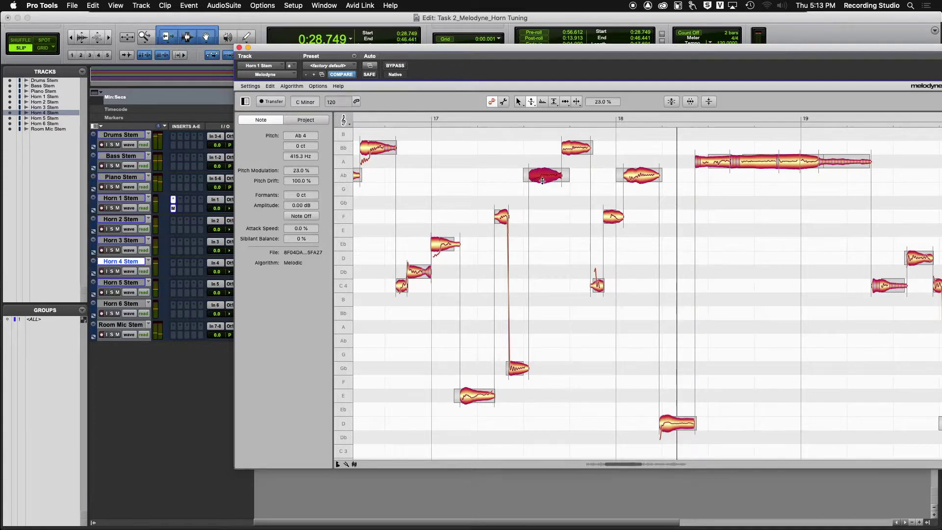
mouse_move(541, 175)
mouse_down()
mouse_move(542, 186)
mouse_move(544, 174)
mouse_up()
key(space)
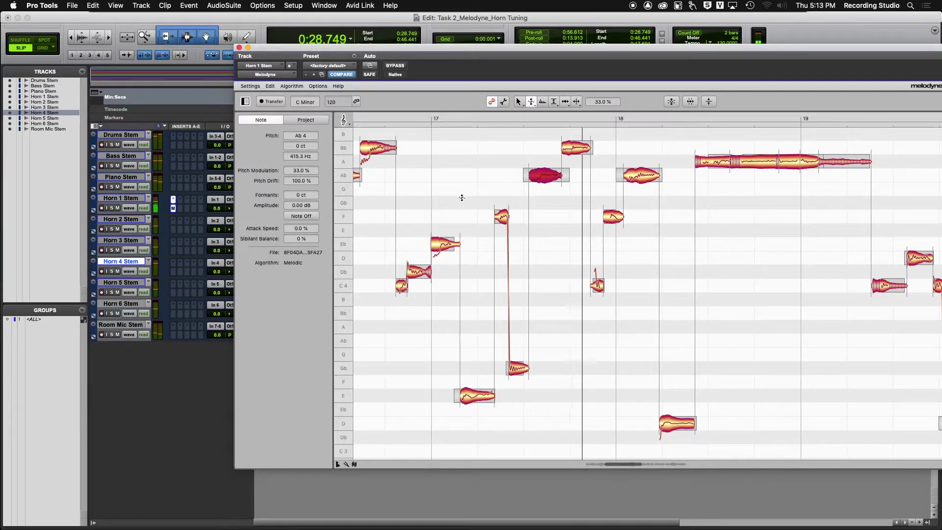
key(space)
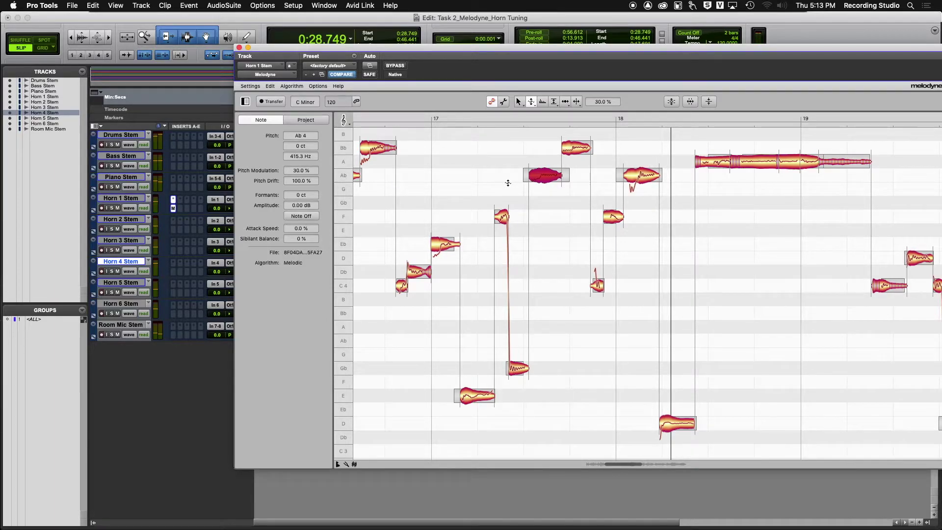
Step: Undo the pitch modulation changes on the notes in bars 17 and 18 and play the passage again
key(super+z)
click(480, 162)
key(space)
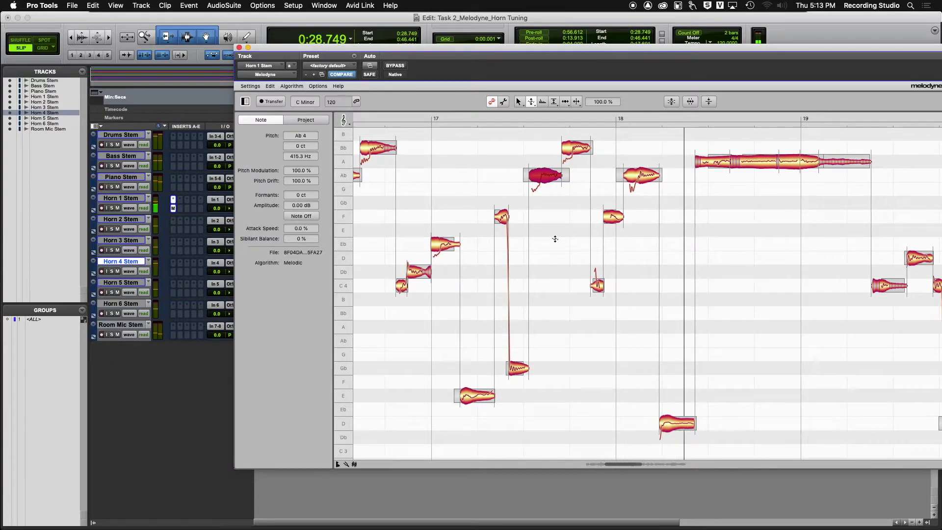
key(space)
Step: With the Pitch Tool, try smoothing the pitch transitions from Gb 3 to Ab 4 and from Ab 4 to Bb 4 in bar 17
mouse_move(531, 104)
click(531, 107)
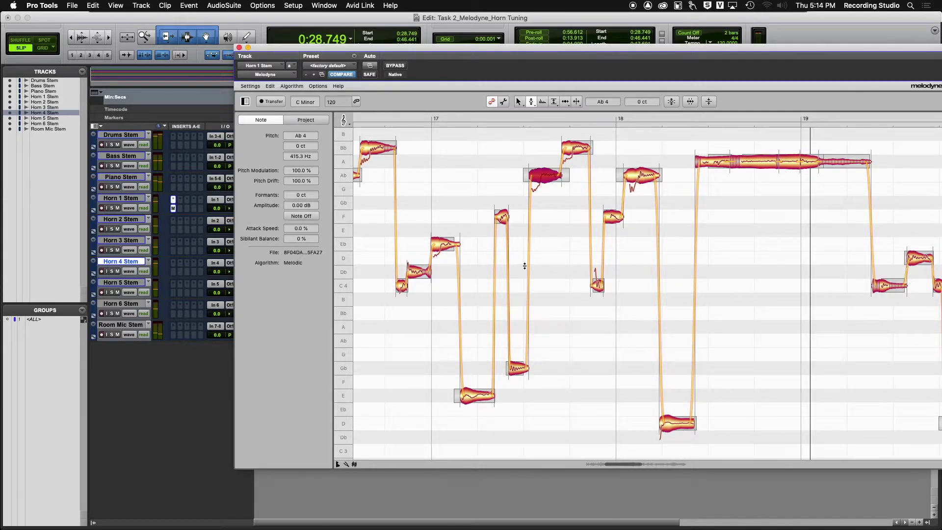
click(523, 365)
drag(522, 366, 520, 263)
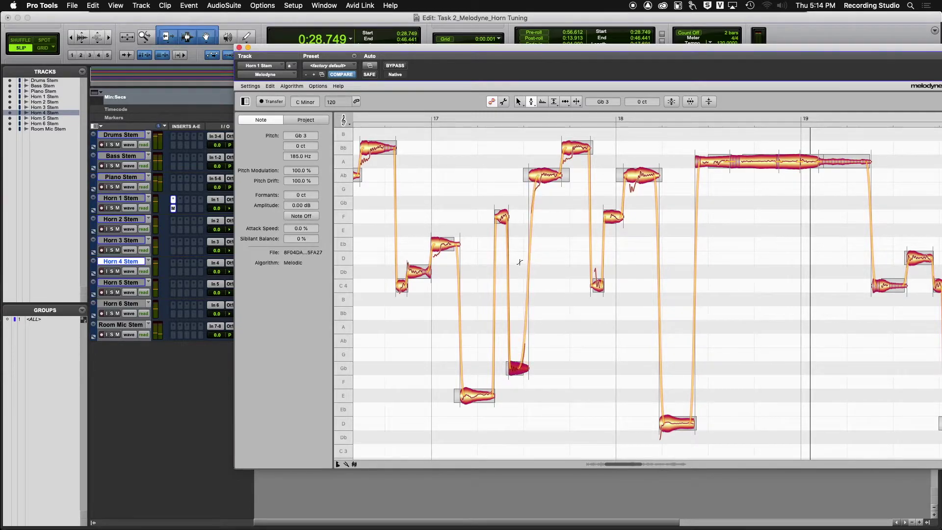
drag(515, 205, 530, 171)
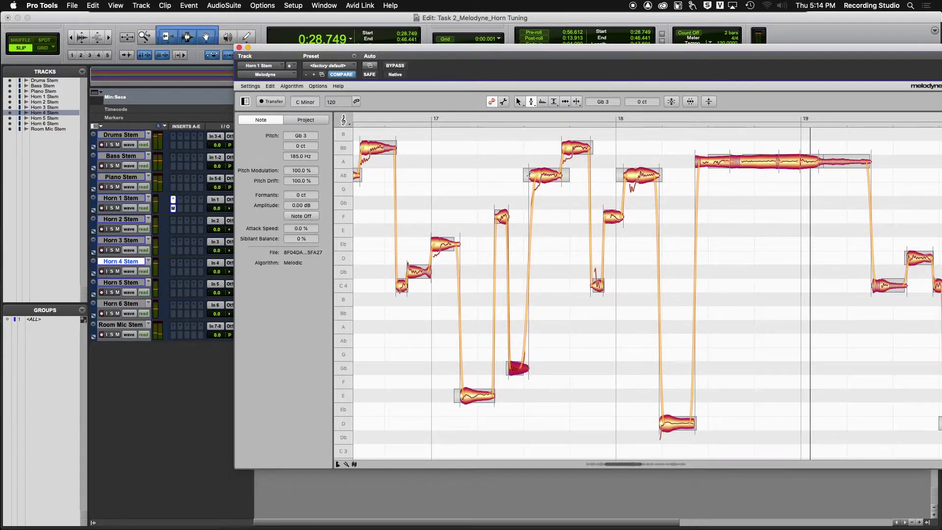
click(558, 170)
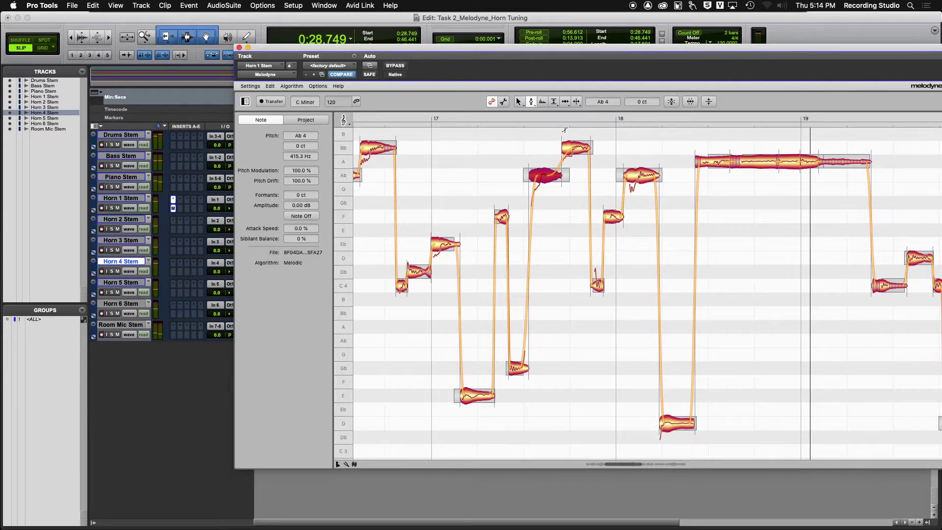
Step: Check the C 4 and F 4 notes before bar 18, and try smoothing the transition from D 3 to the long A 4
click(603, 255)
click(599, 285)
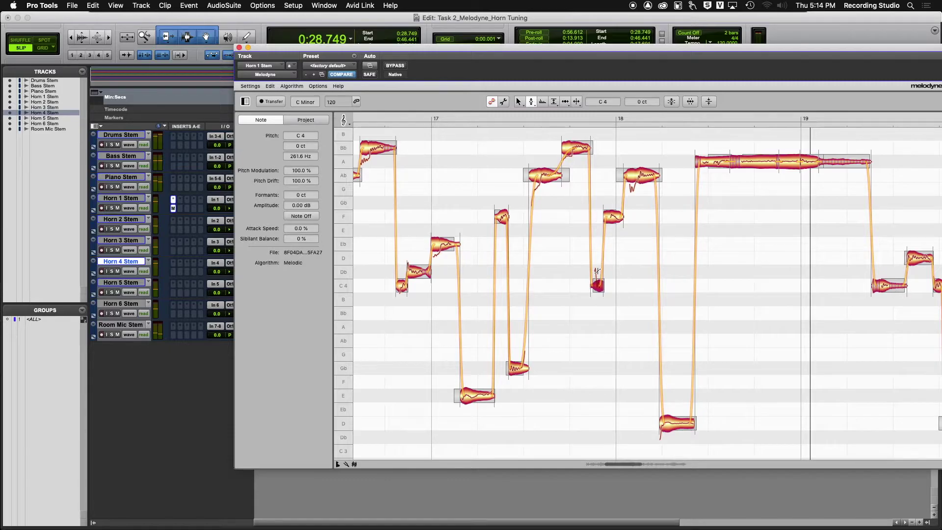
click(613, 217)
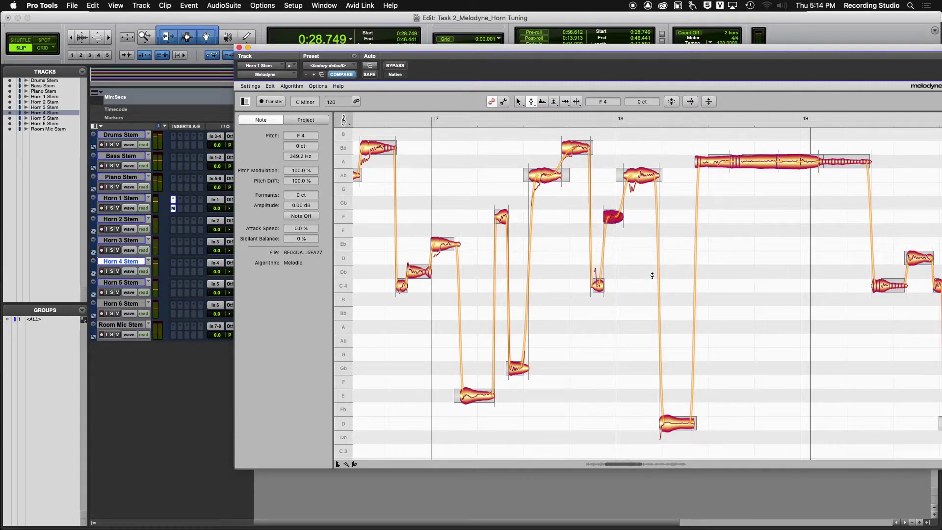
drag(691, 421, 686, 376)
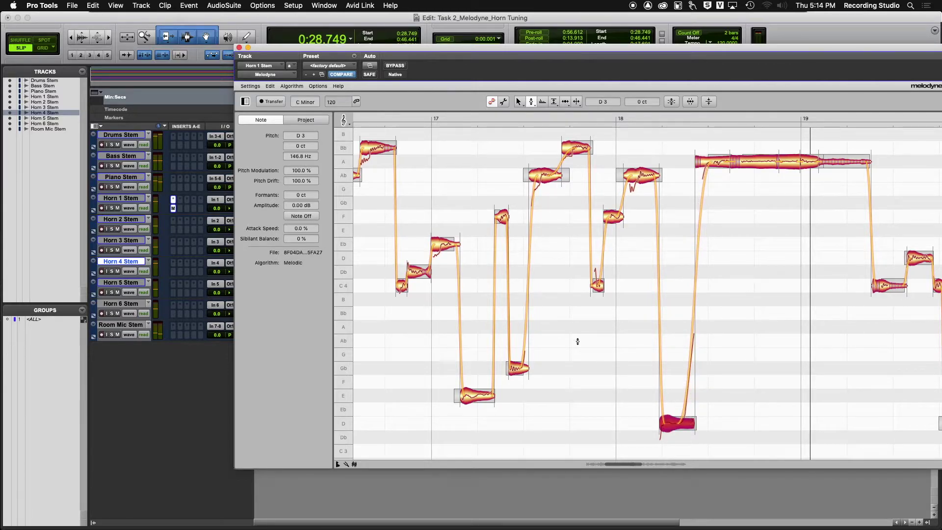
Step: Play the passage from about the middle of bar 17 and undo the pitch transition edits
click(507, 137)
key(space)
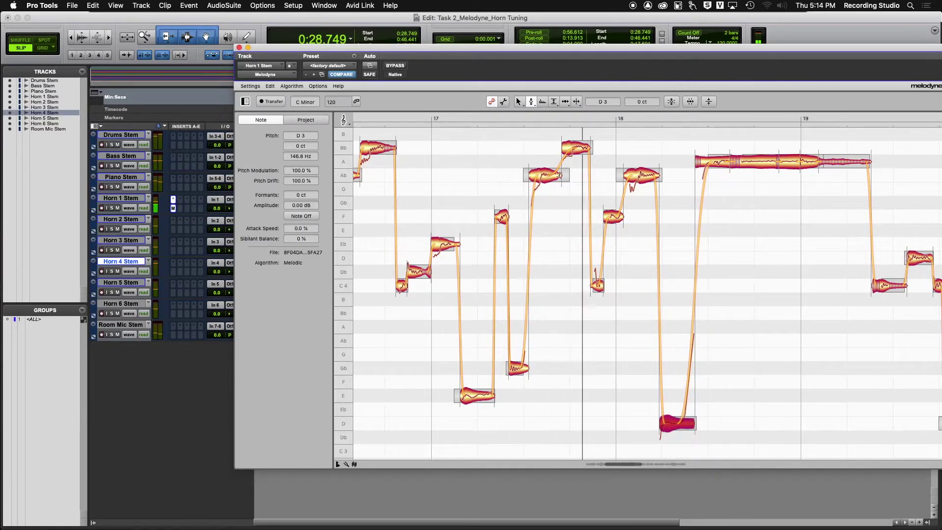
key(space)
key(space)
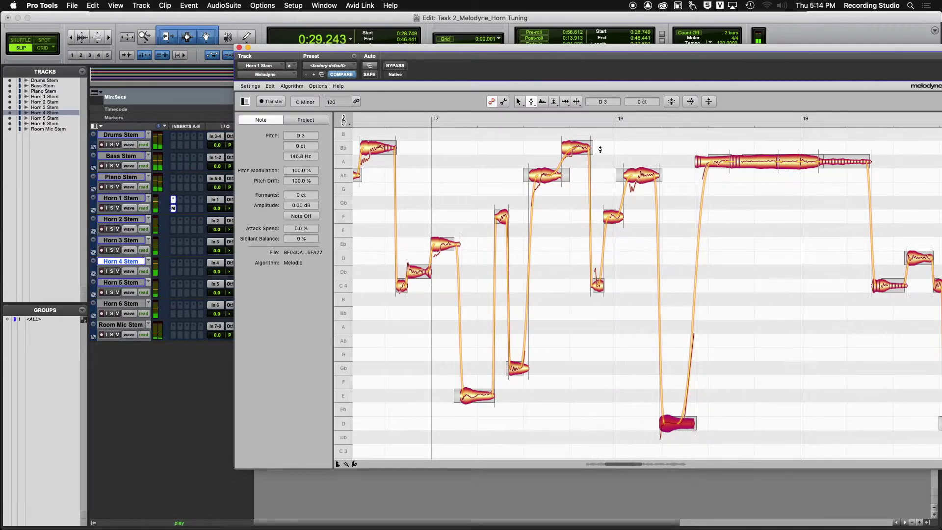
key(space)
key(space)
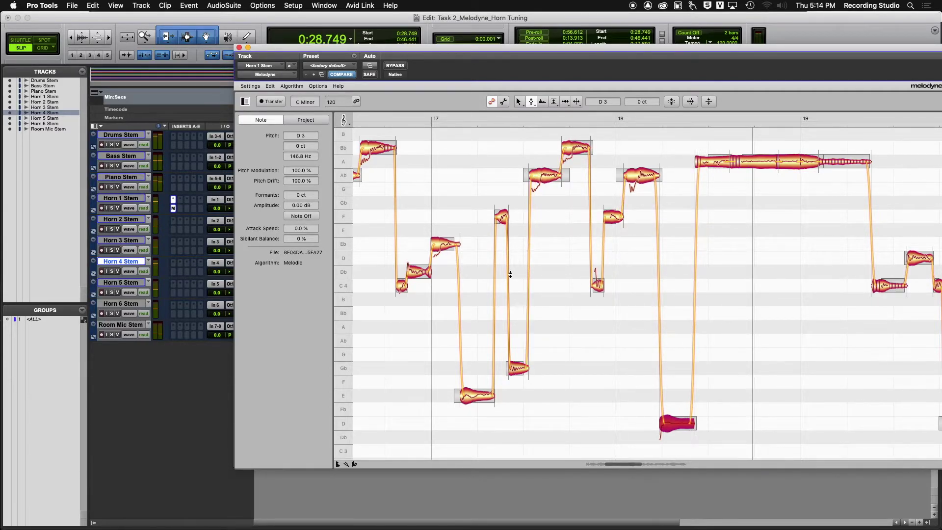
Step: Play the passage from bar 18 into bar 20, pausing and resuming to check the tuning
key(space)
key(space)
key(space)
key(space)
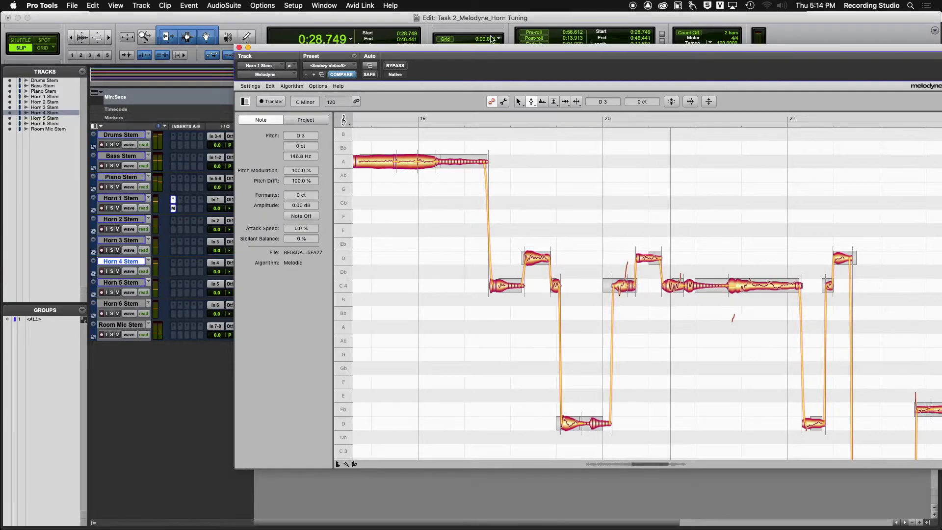
Step: Try reducing the pitch modulation of the first C 4 segment in bar 20 to 27%, and check the adjoining segment
click(531, 102)
click(533, 118)
drag(627, 287, 626, 320)
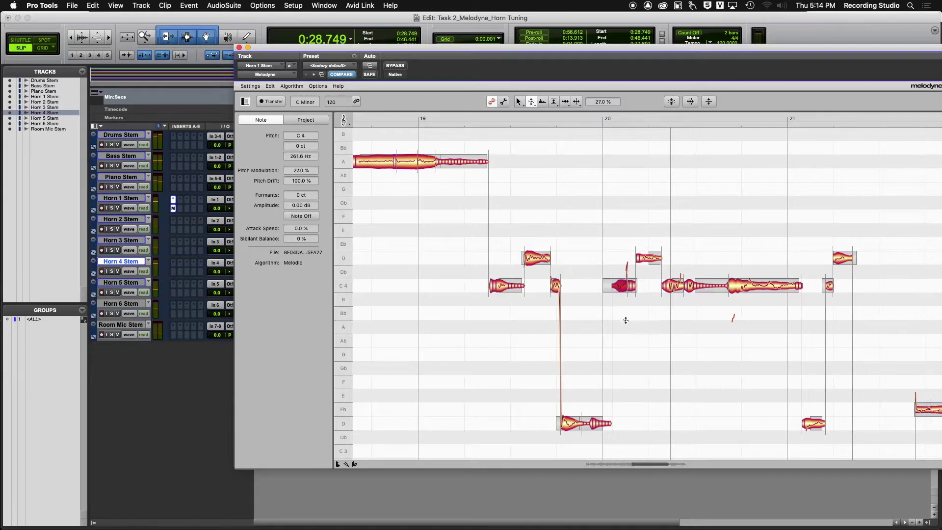
click(628, 275)
click(627, 269)
Step: Rejoin the adjoining C 4 segments at the start of bar 20 and split the note again slightly earlier
click(519, 101)
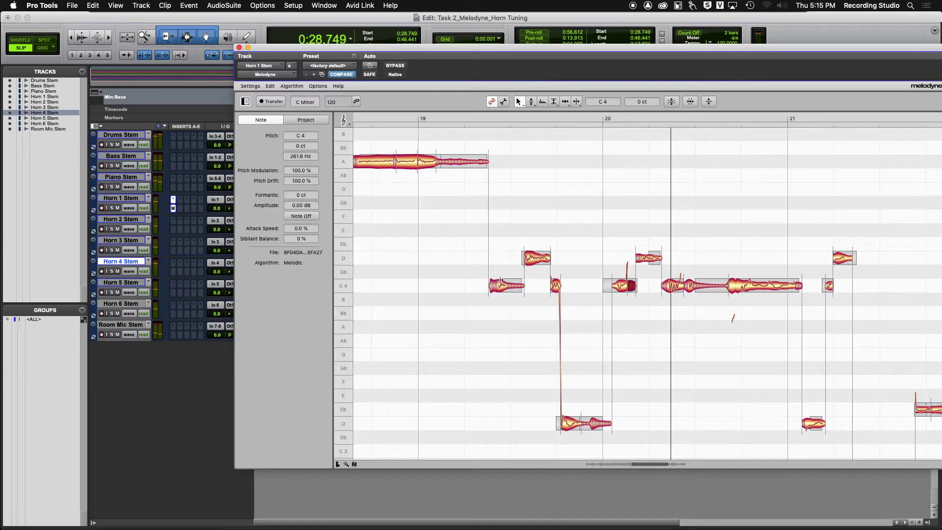
click(536, 252)
click(624, 279)
click(623, 299)
click(625, 286)
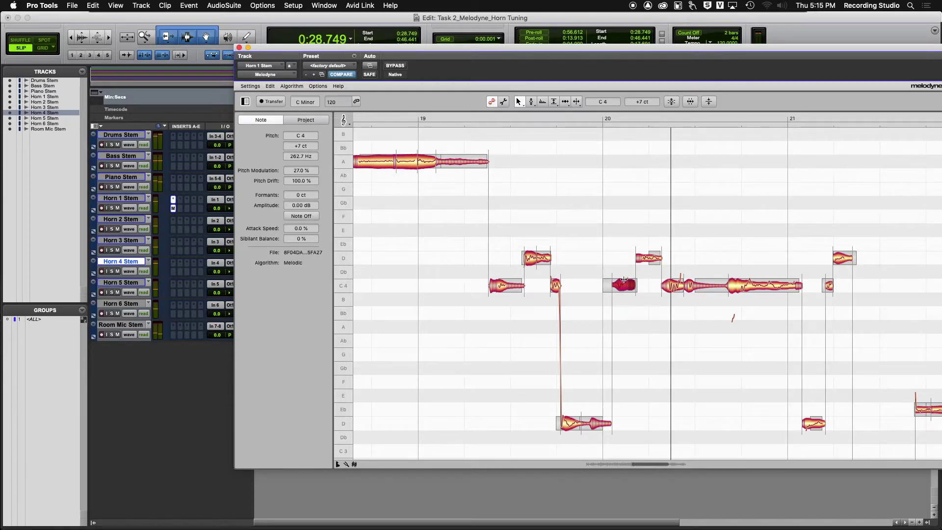
double_click(624, 279)
Step: Snap both segments of the split note at the start of bar 20 to C 4 at 0 cents
click(531, 102)
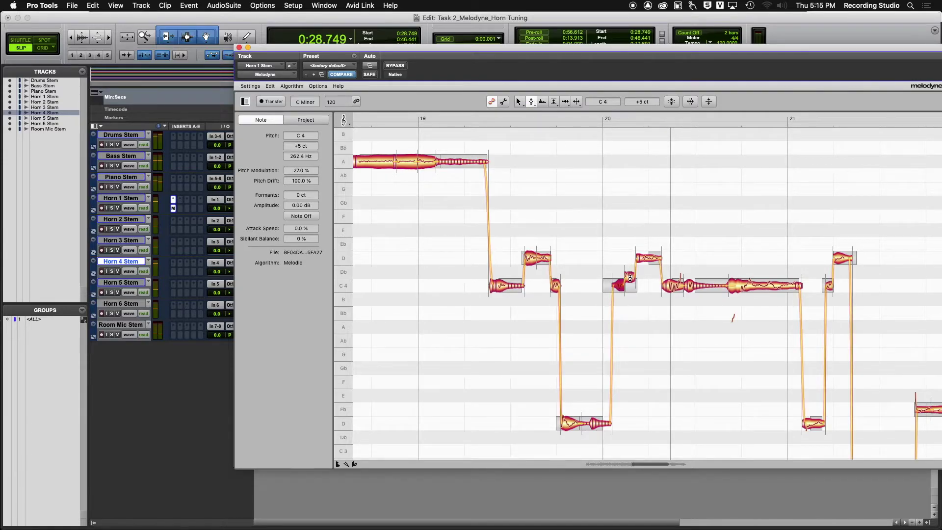
mouse_move(630, 278)
mouse_down()
mouse_move(630, 289)
mouse_move(627, 260)
mouse_move(628, 280)
mouse_up()
double_click(630, 276)
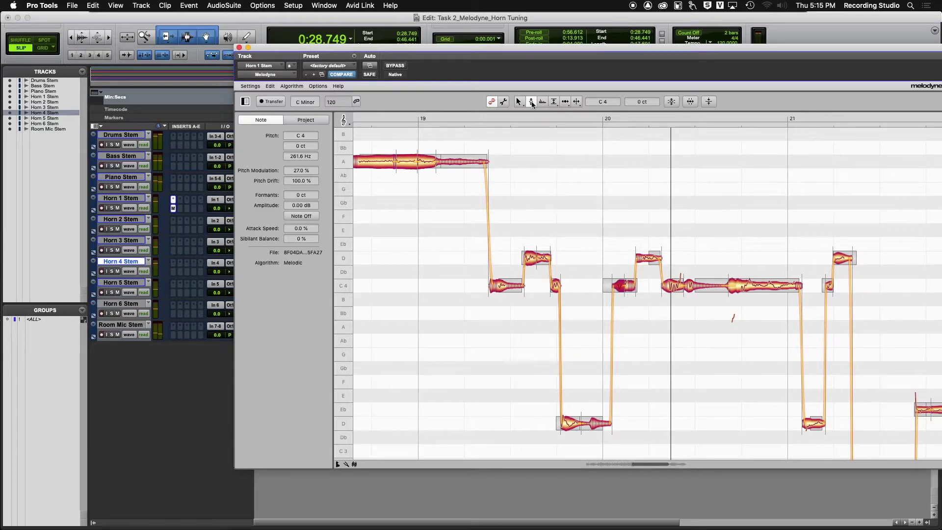
Step: Set the pitch modulation of both C 4 segments at the start of bar 20 to 3%
click(518, 102)
click(530, 128)
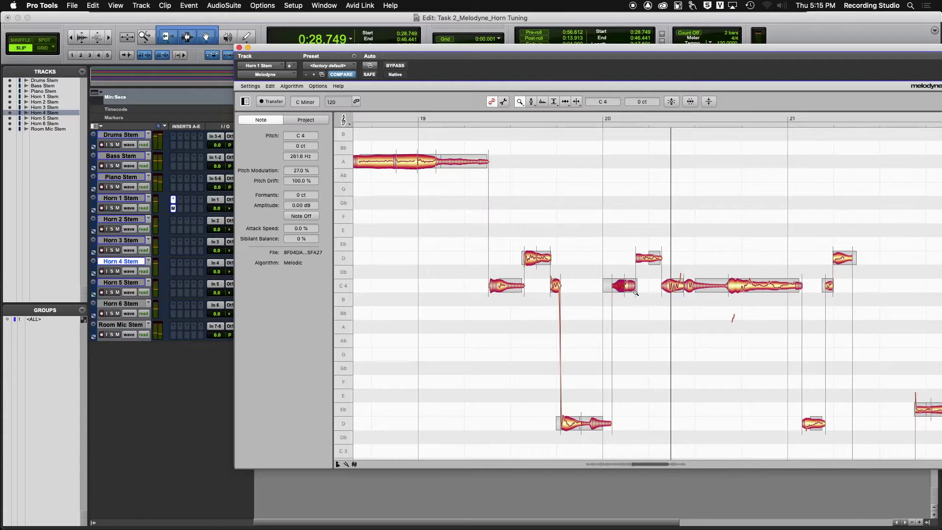
drag(635, 293, 670, 314)
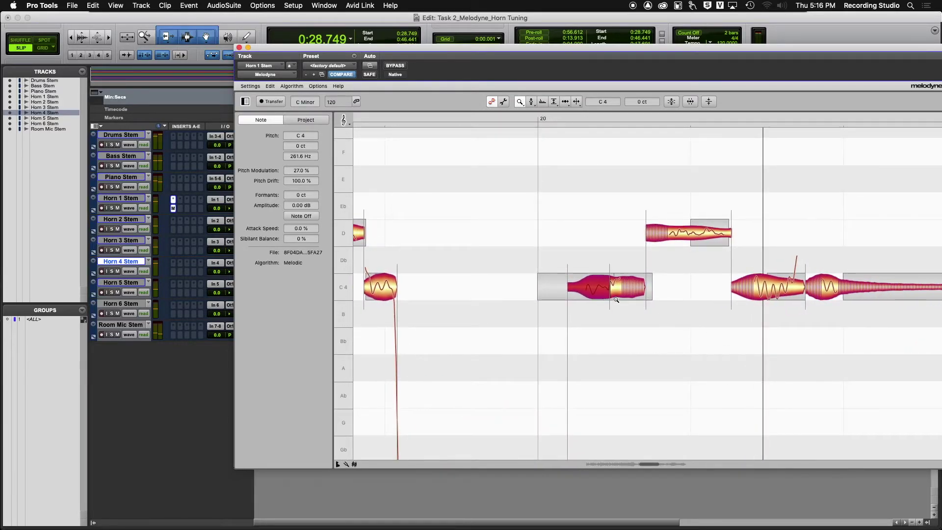
click(531, 102)
click(531, 102)
click(530, 117)
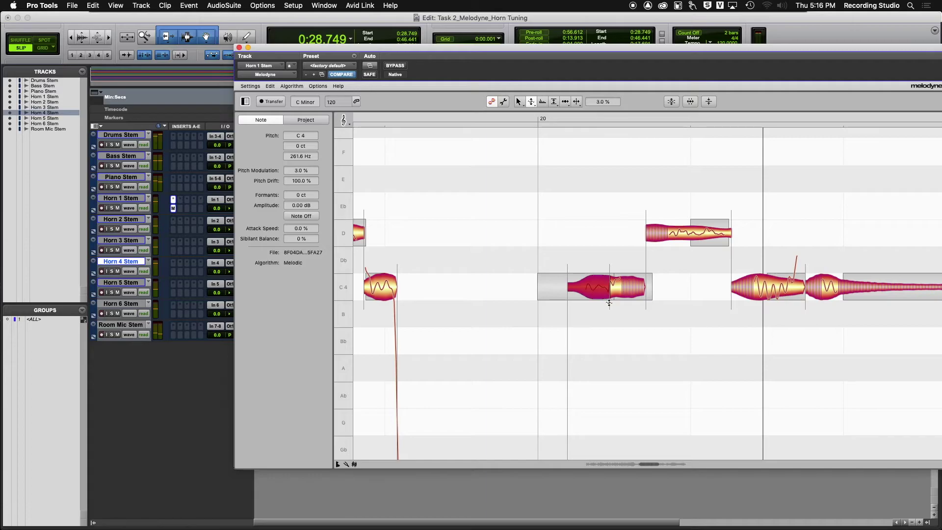
click(616, 296)
mouse_move(616, 297)
mouse_down()
mouse_move(615, 278)
mouse_move(615, 300)
mouse_move(611, 292)
mouse_up()
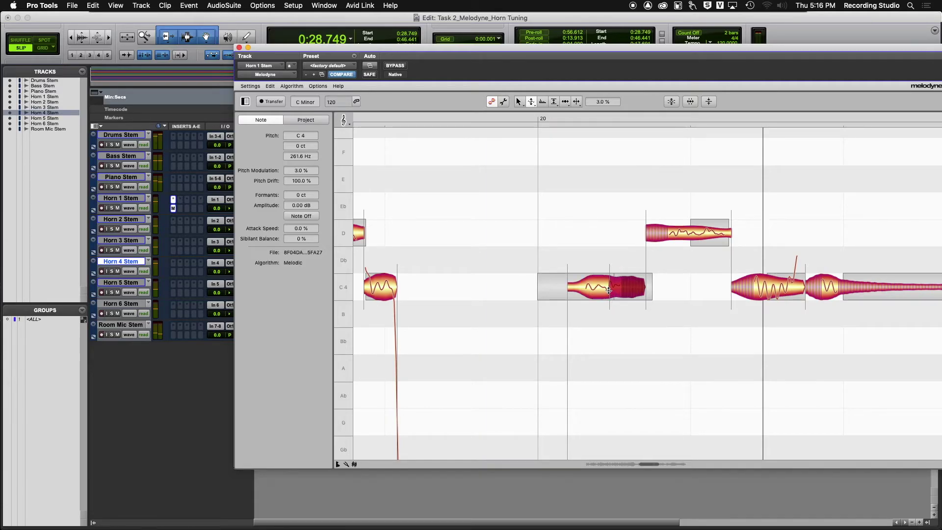
click(532, 102)
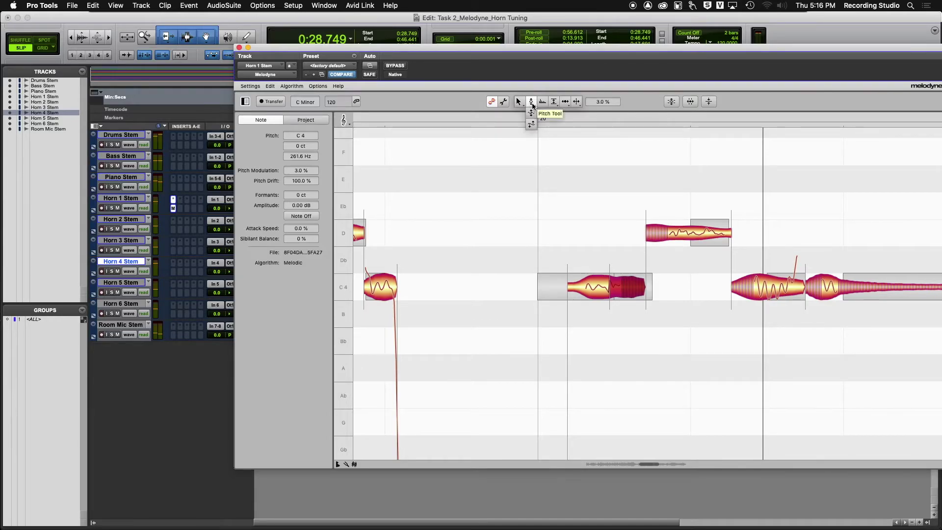
click(531, 113)
click(607, 287)
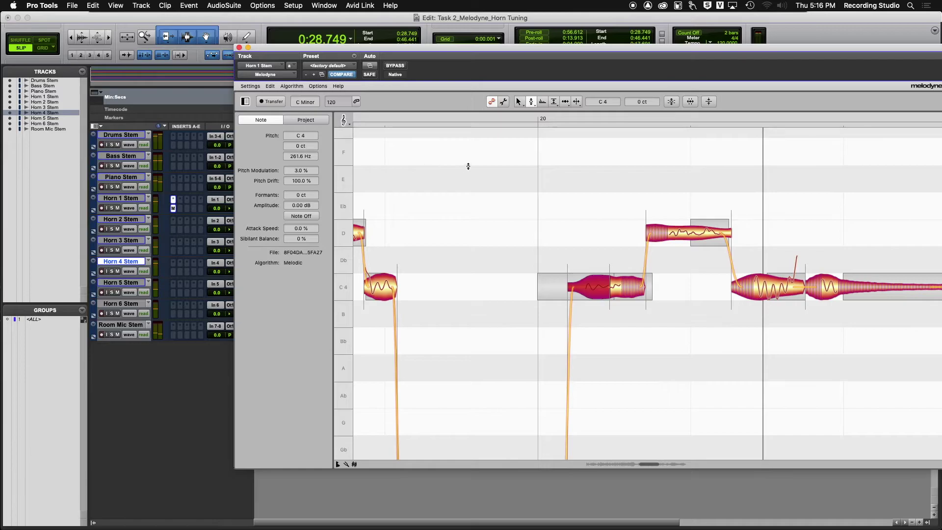
Step: Play the notes around bars 20 and 21 to check the flattened C 4
click(519, 101)
click(521, 124)
drag(534, 211, 362, 205)
click(519, 101)
click(522, 113)
click(384, 140)
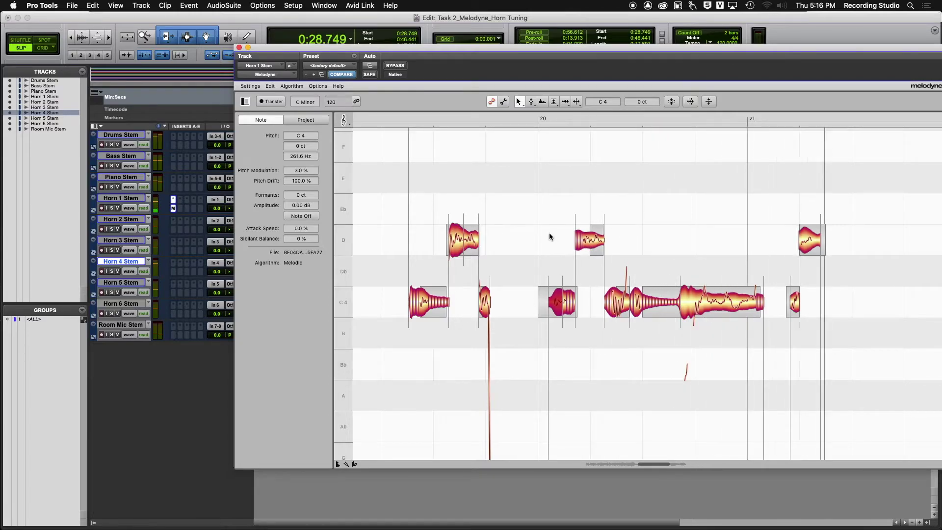
click(518, 235)
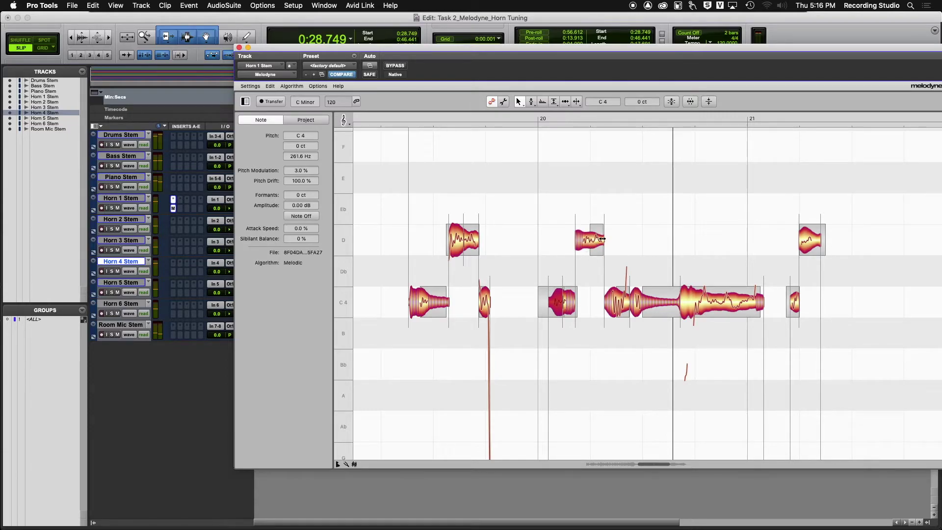
Step: Set the pitch modulation of the D 4 note in bar 20 to -20% and play the passage
click(533, 100)
click(531, 101)
click(534, 120)
drag(592, 239, 591, 297)
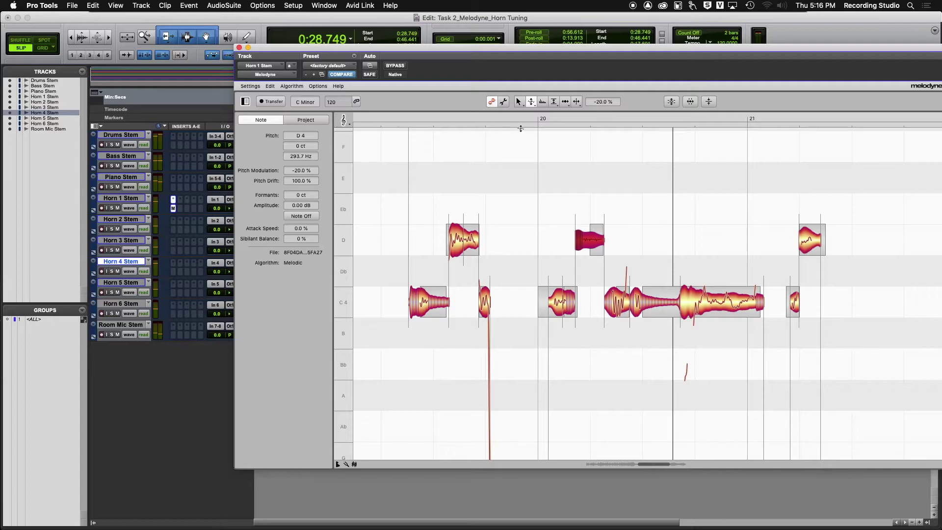
click(530, 101)
click(534, 111)
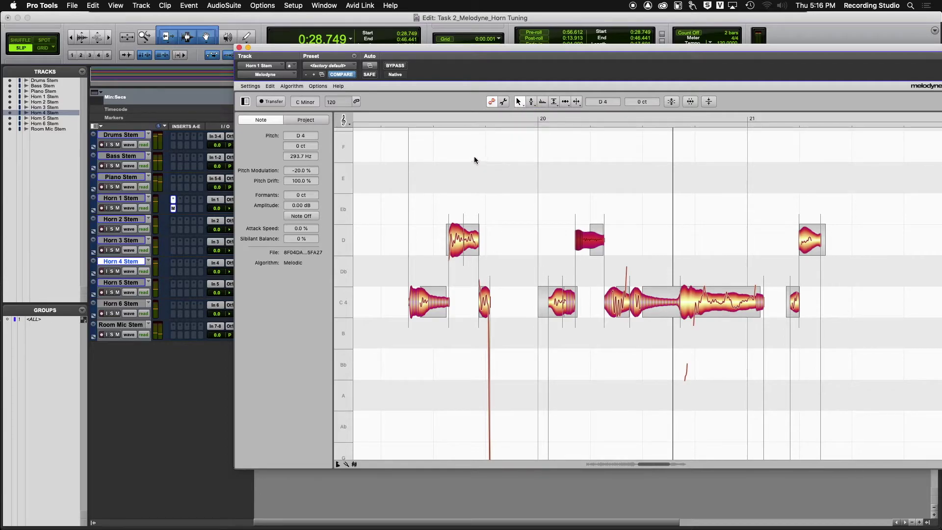
key(space)
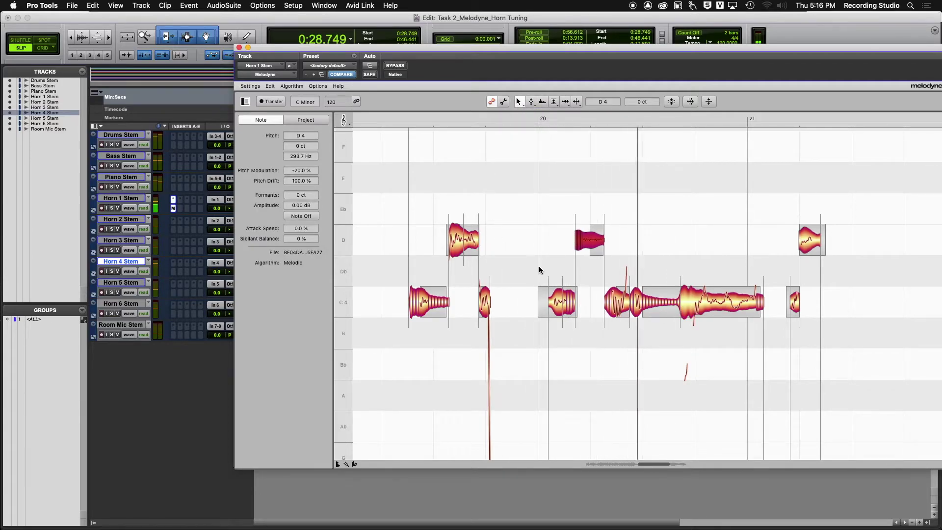
Step: Split the C 4 note right after the D 4 in bar 20 and snap its first segment to 0 cents
click(618, 301)
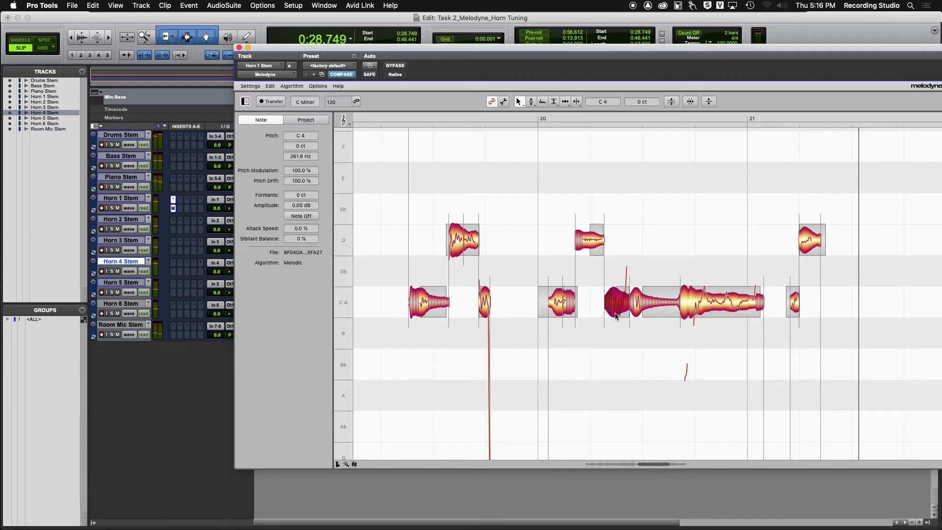
double_click(617, 287)
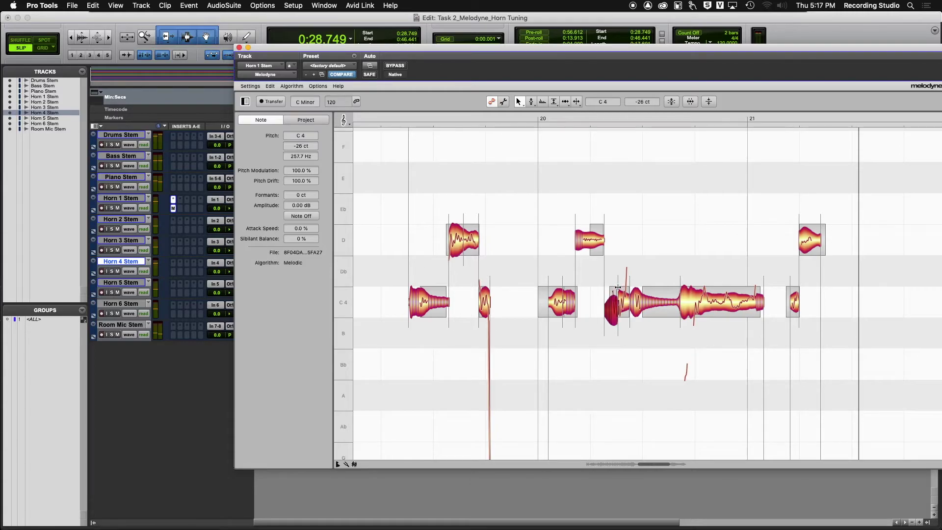
click(532, 101)
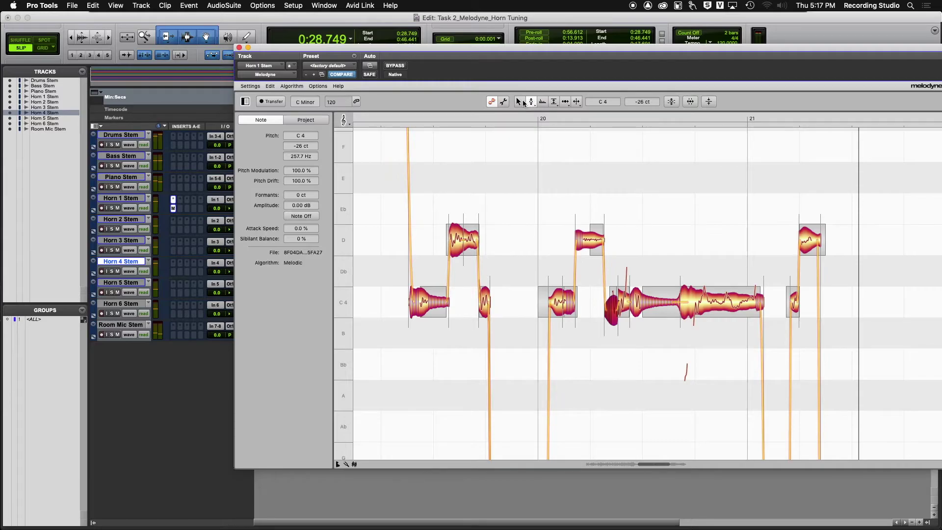
click(518, 102)
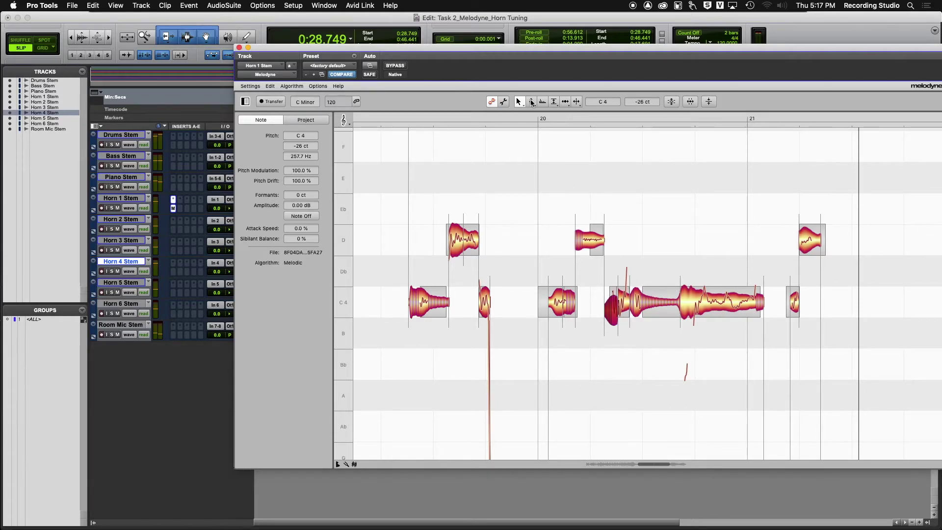
click(532, 103)
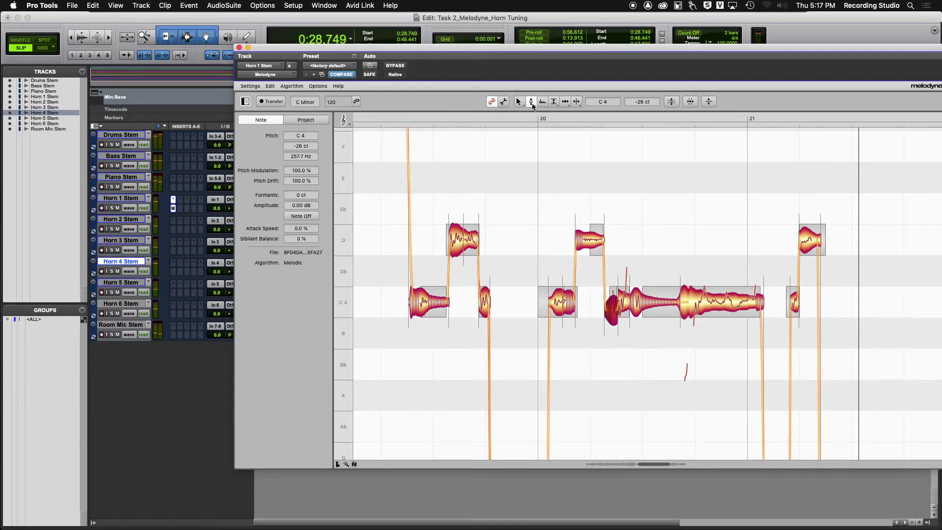
double_click(614, 312)
click(634, 307)
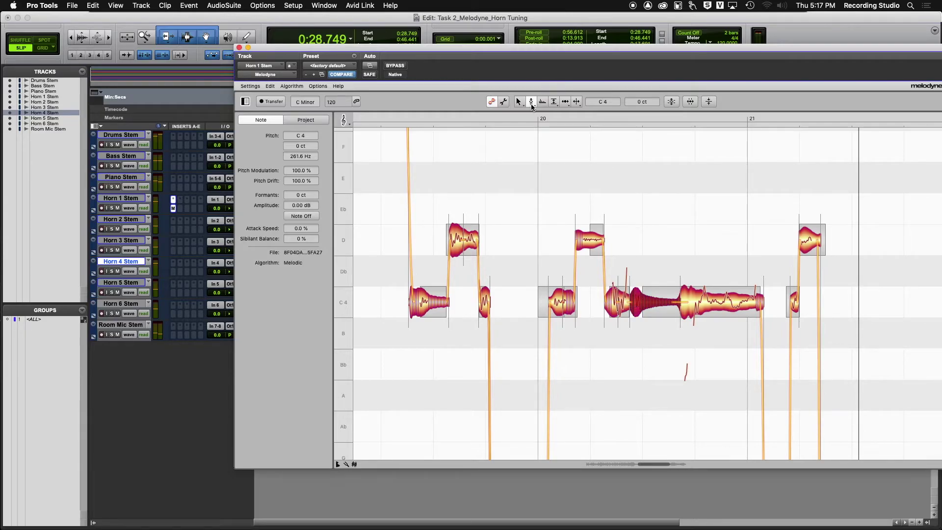
Step: Set the pitch modulation of the three C 4 segments after the D 4 to -2%, 0% and 93% respectively, and play the passage
drag(531, 106, 532, 118)
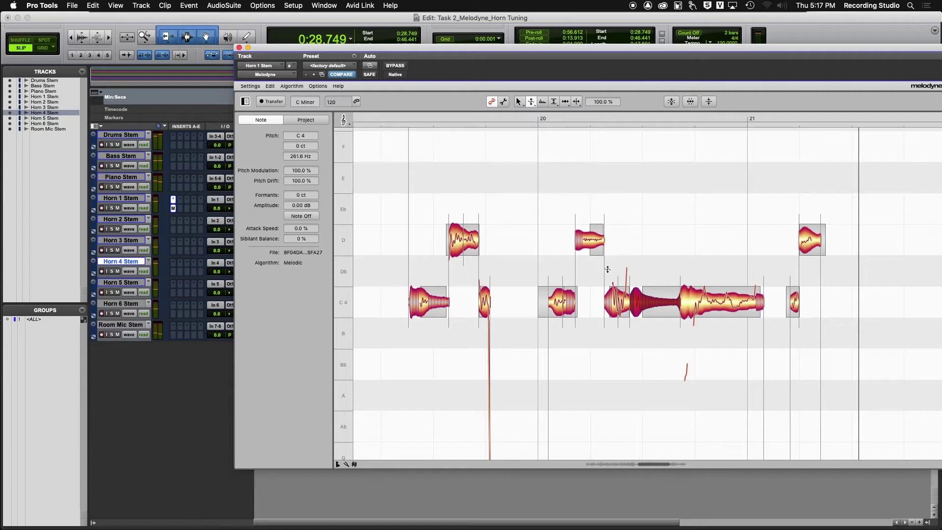
mouse_move(622, 296)
mouse_down()
mouse_move(623, 347)
mouse_move(614, 301)
mouse_move(609, 331)
mouse_move(636, 306)
mouse_up()
click(636, 304)
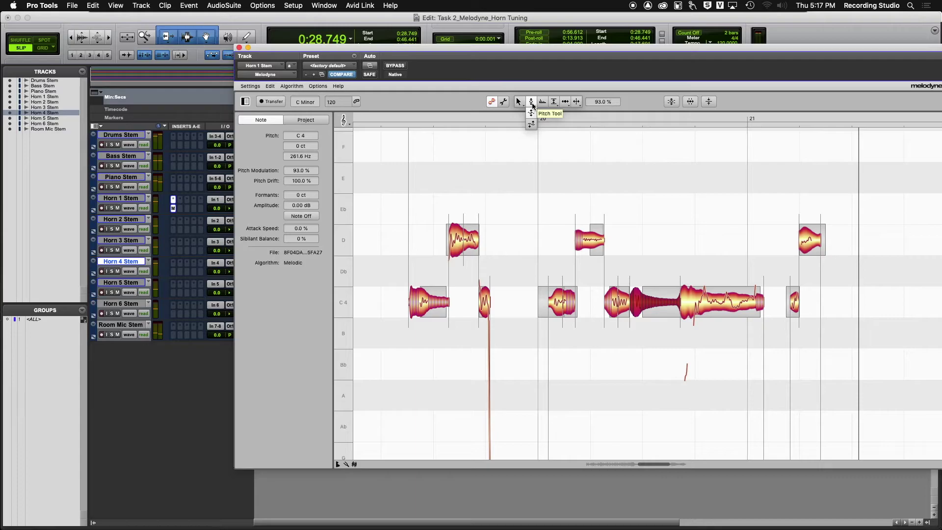
click(531, 102)
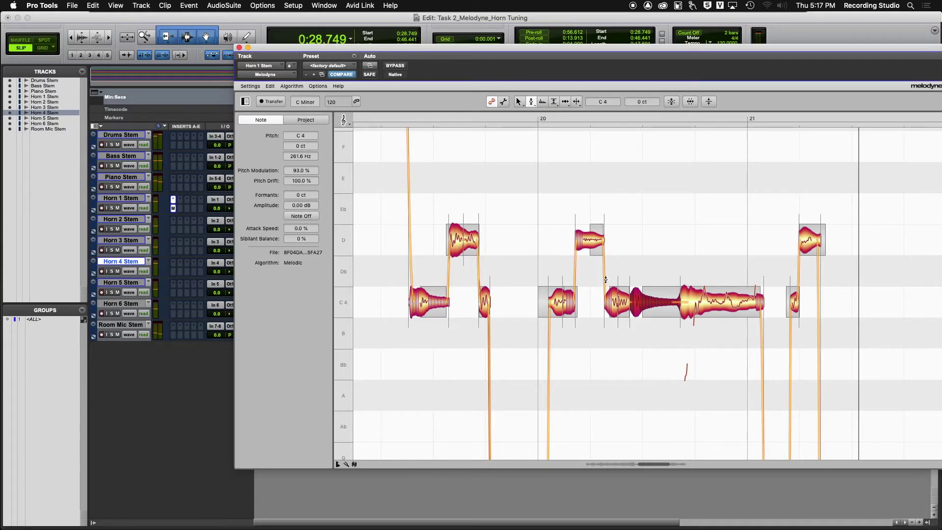
drag(616, 301, 616, 316)
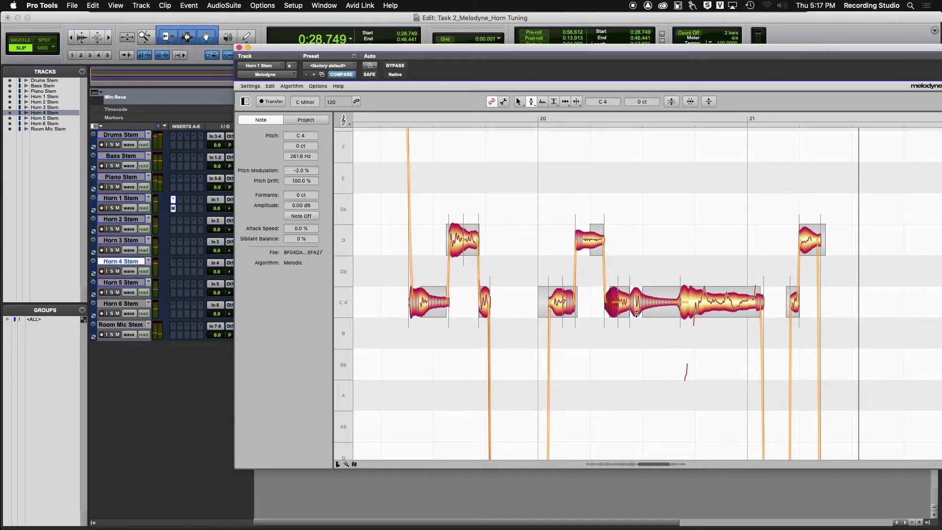
double_click(628, 301)
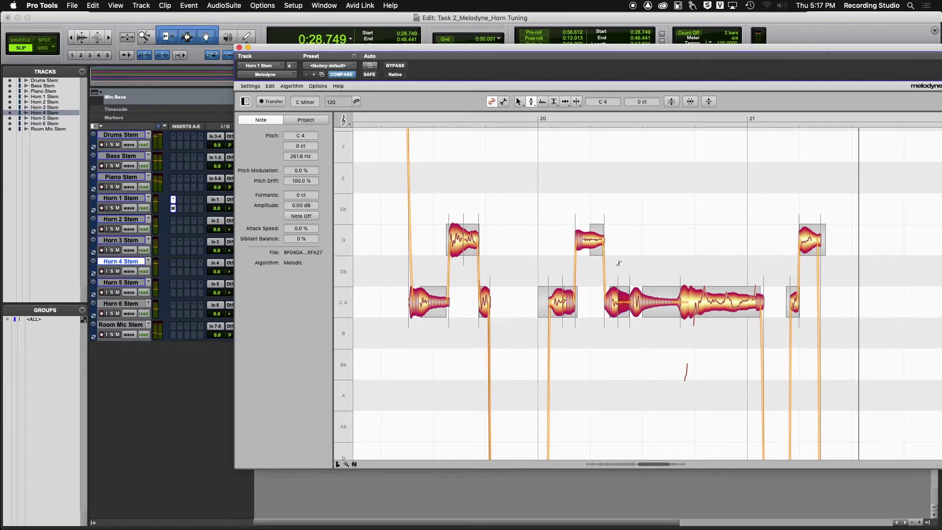
click(518, 101)
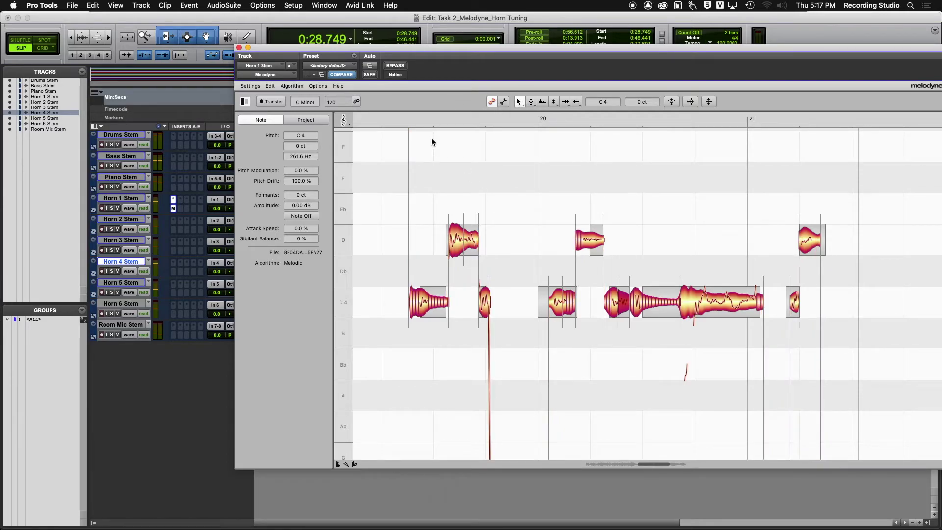
key(space)
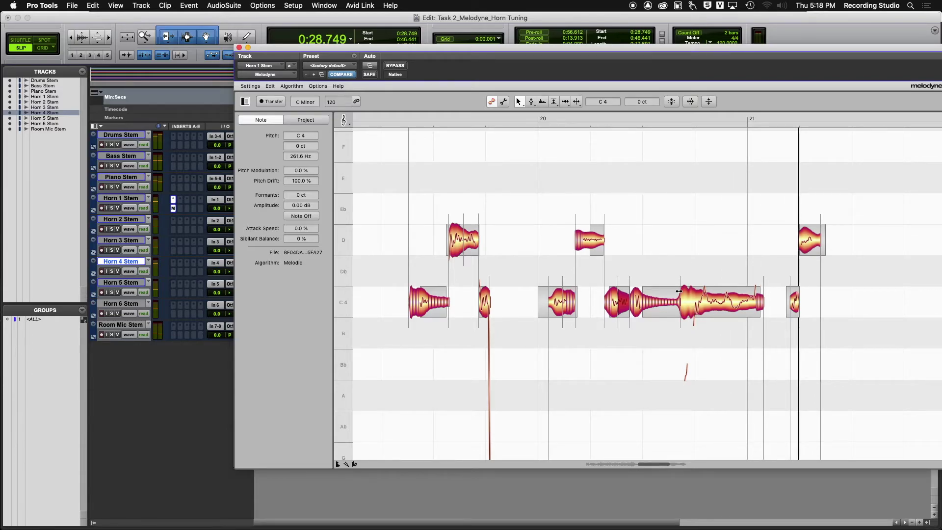
Step: Split off the attack of the last long C 4 in bar 20 and snap that segment to Bb 3 at 0 cents
click(531, 101)
click(520, 102)
double_click(693, 289)
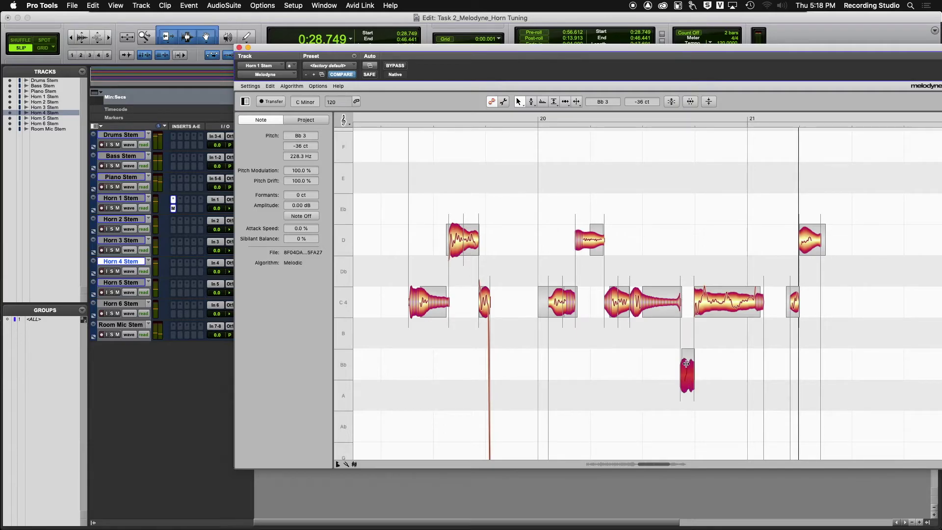
click(532, 102)
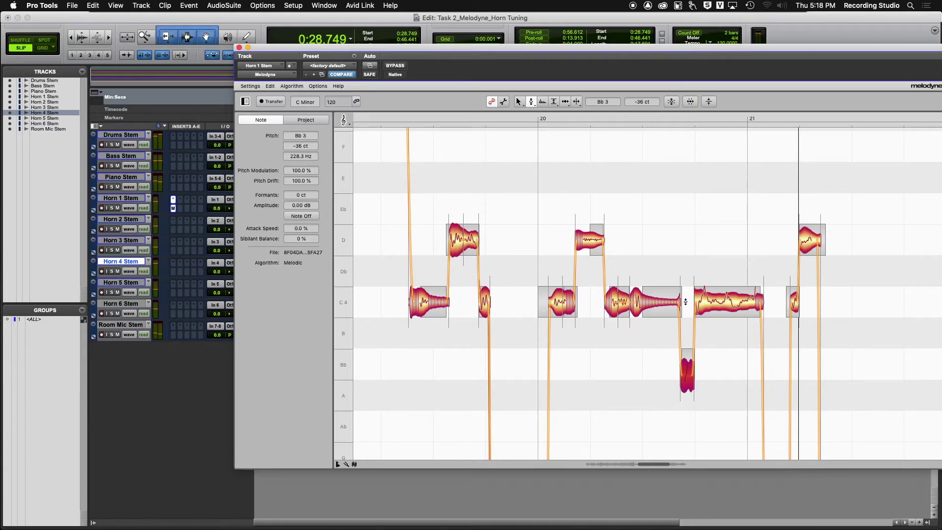
double_click(687, 375)
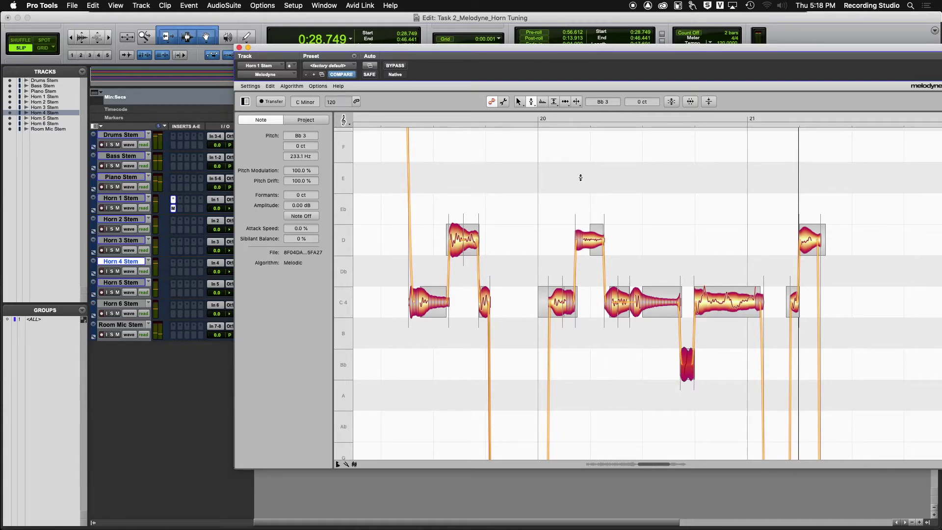
Step: Set the pitch modulation of the C 4 after the Bb 3 to 21%, the Bb 3 to 9% and the C 4 before it to 69%
mouse_move(532, 101)
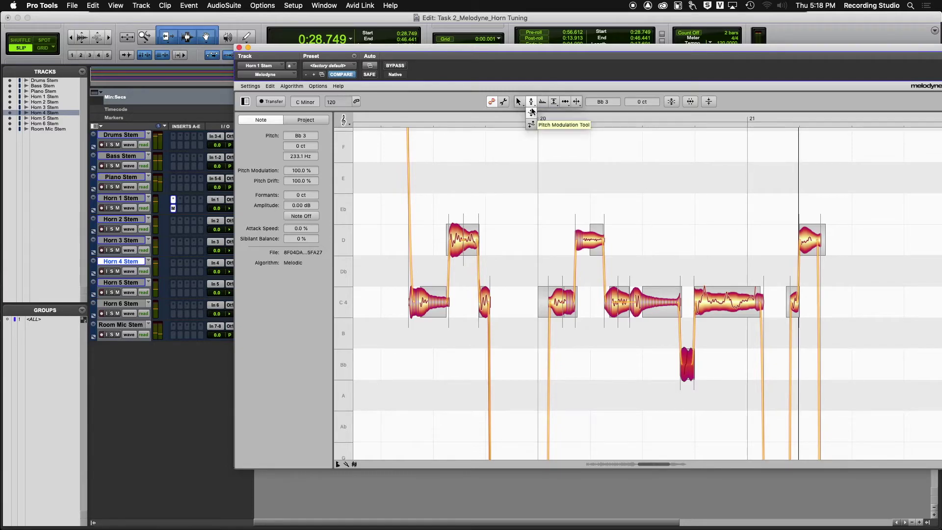
click(531, 113)
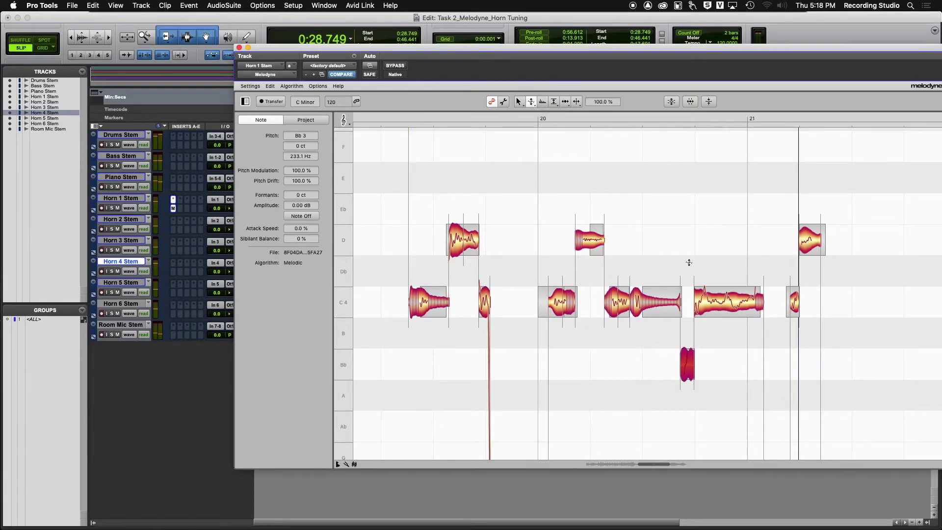
drag(706, 298, 703, 335)
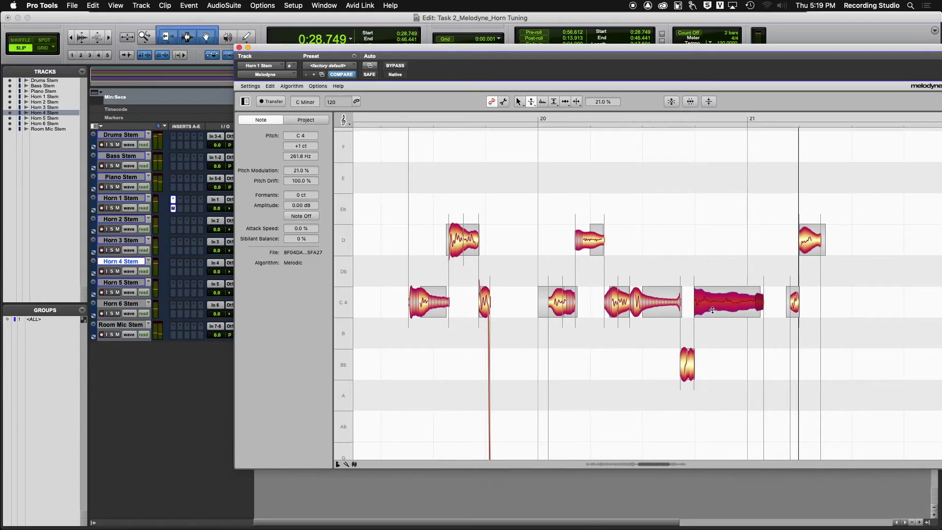
click(687, 358)
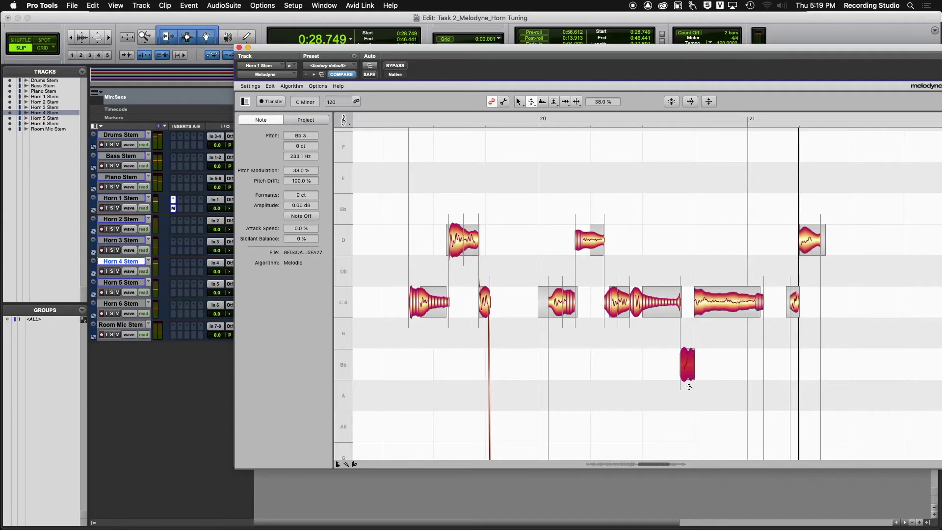
drag(688, 398, 690, 401)
click(663, 303)
mouse_move(662, 305)
mouse_down()
mouse_move(661, 326)
mouse_move(661, 312)
mouse_up()
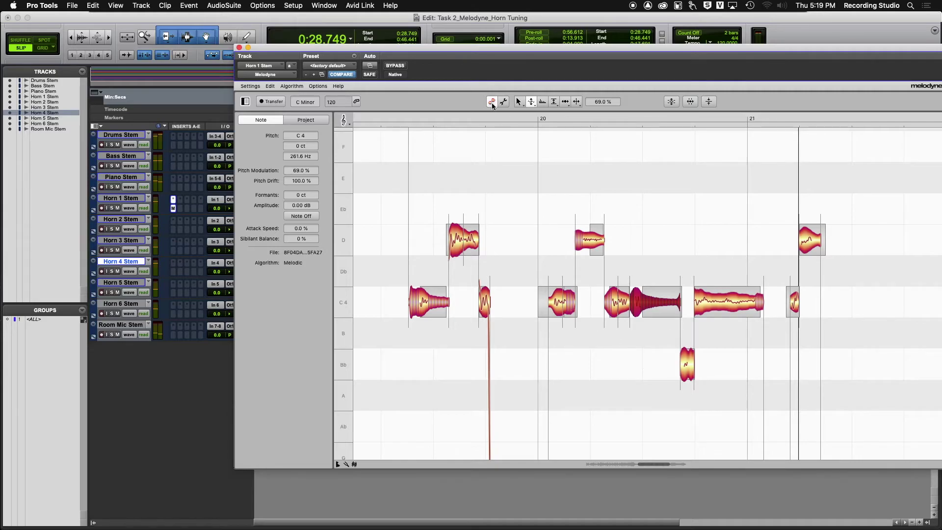
Step: Smooth the pitch transitions on both sides of the Bb 3 in bar 20 with the Pitch tool and play the passage
click(530, 103)
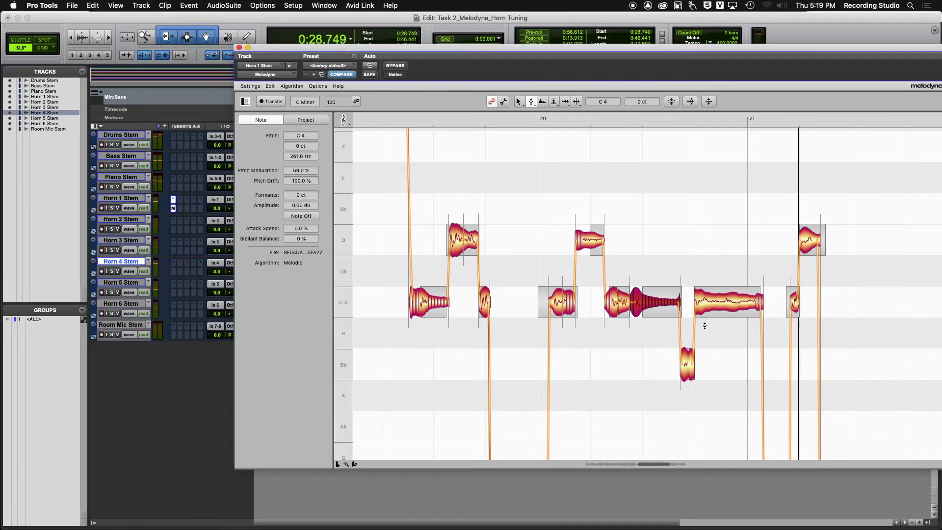
click(692, 357)
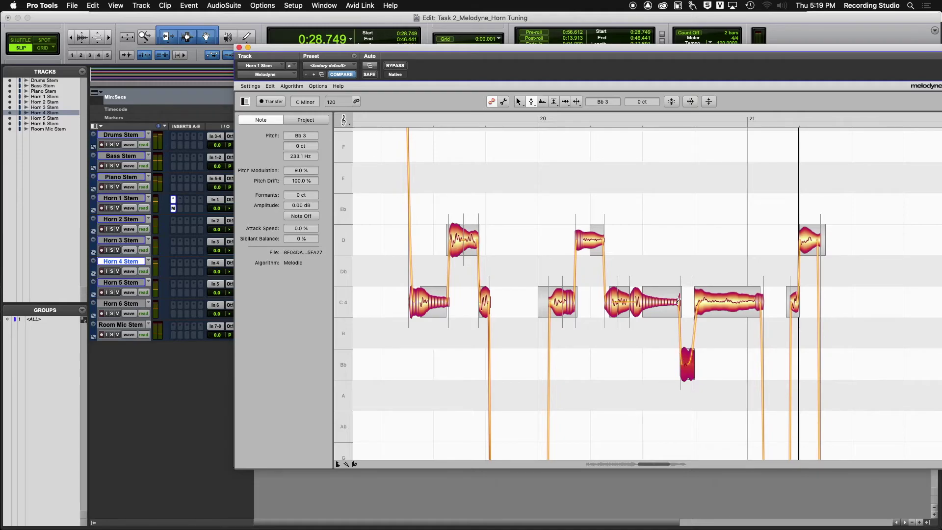
click(678, 302)
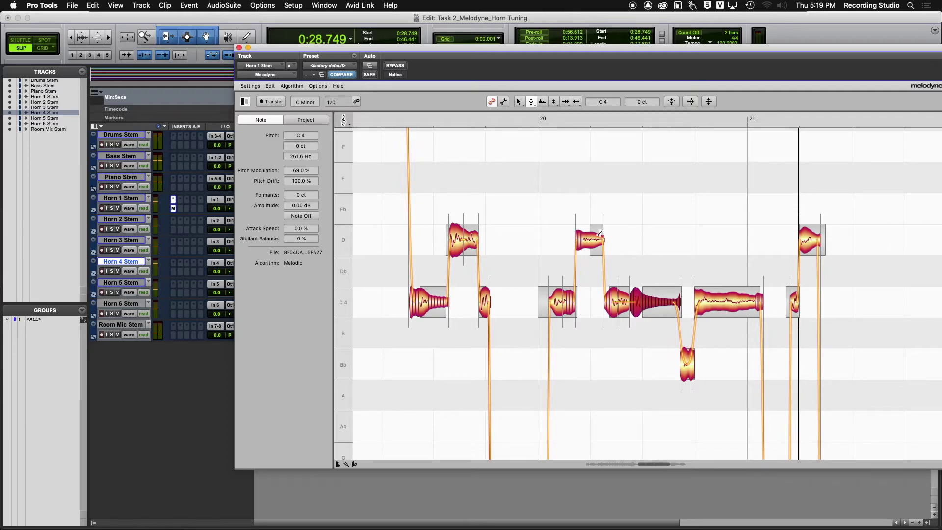
key(space)
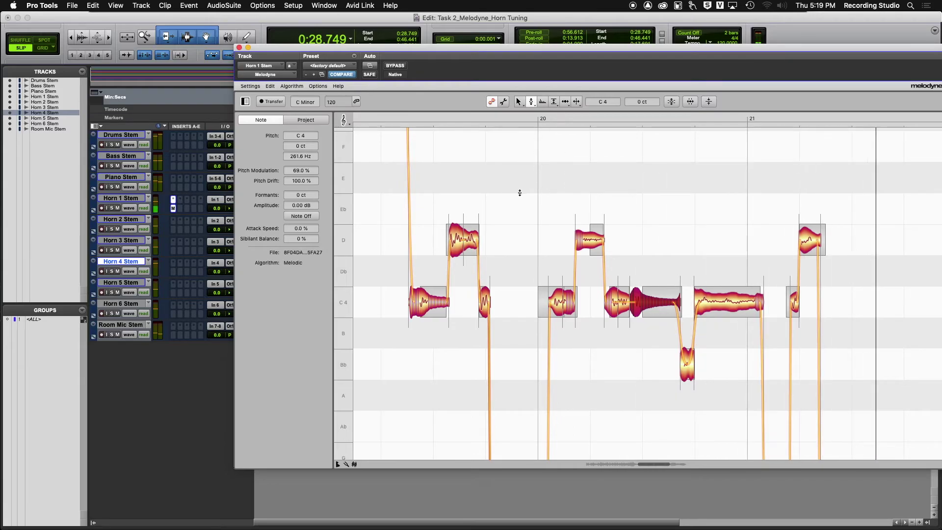
key(space)
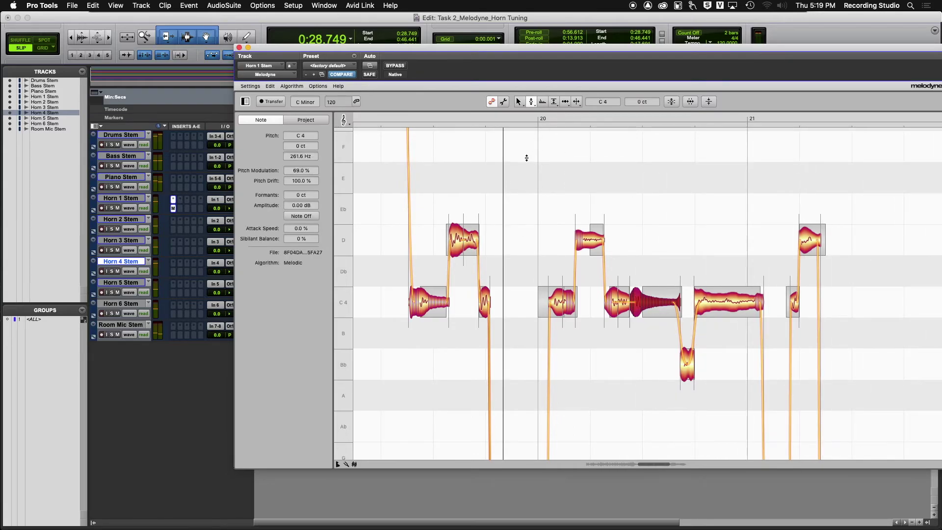
key(space)
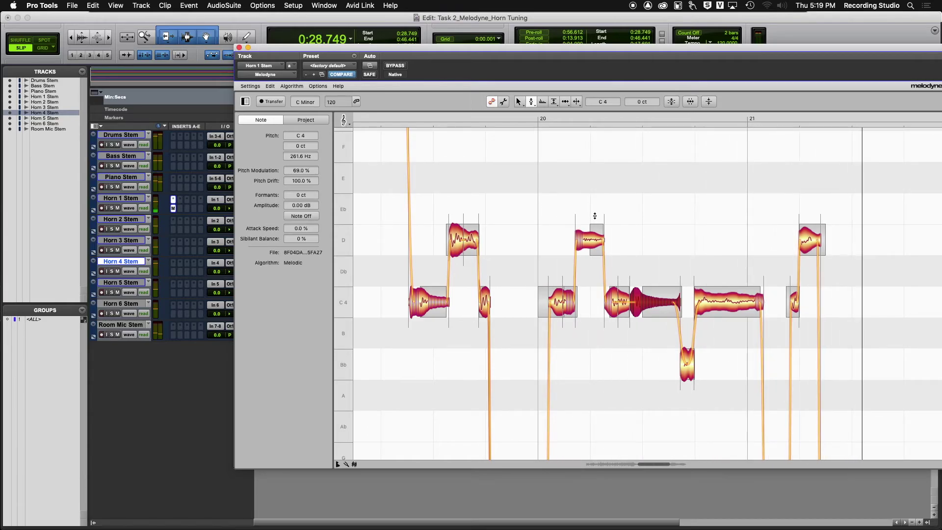
Step: Reset the pitch transitions around the Bb 3, smooth them again on both sides and play the passage
click(692, 361)
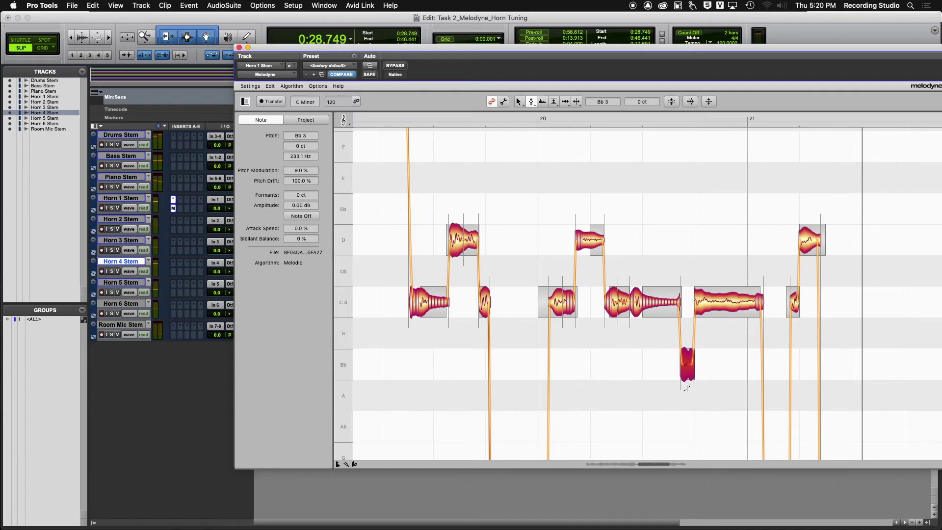
click(549, 118)
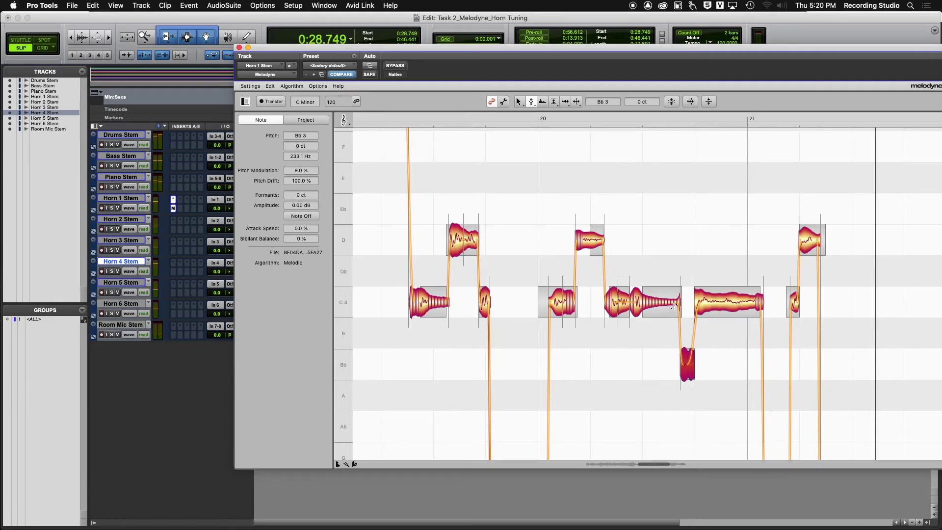
click(673, 305)
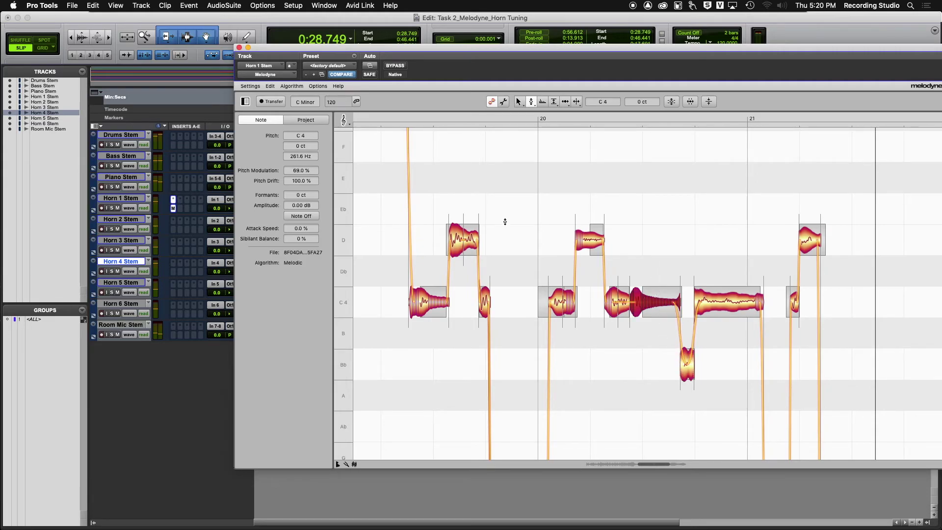
key(space)
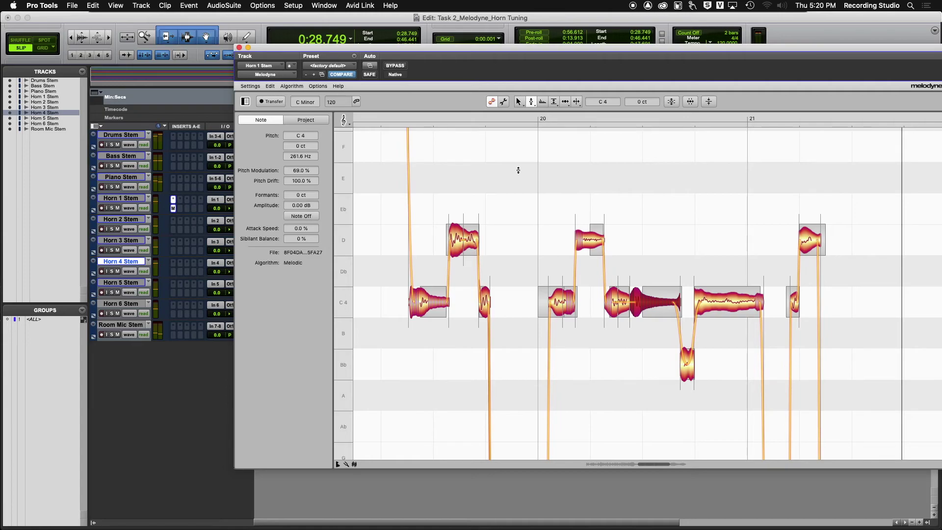
key(space)
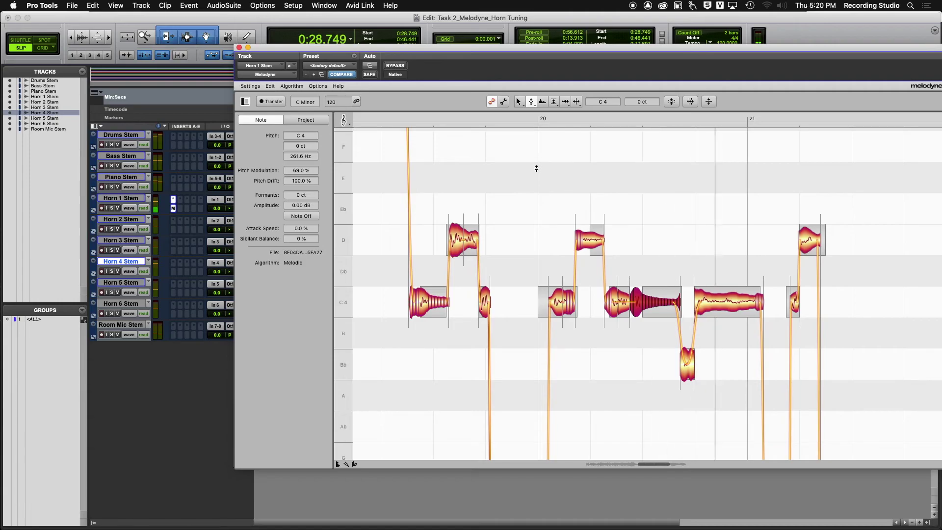
key(space)
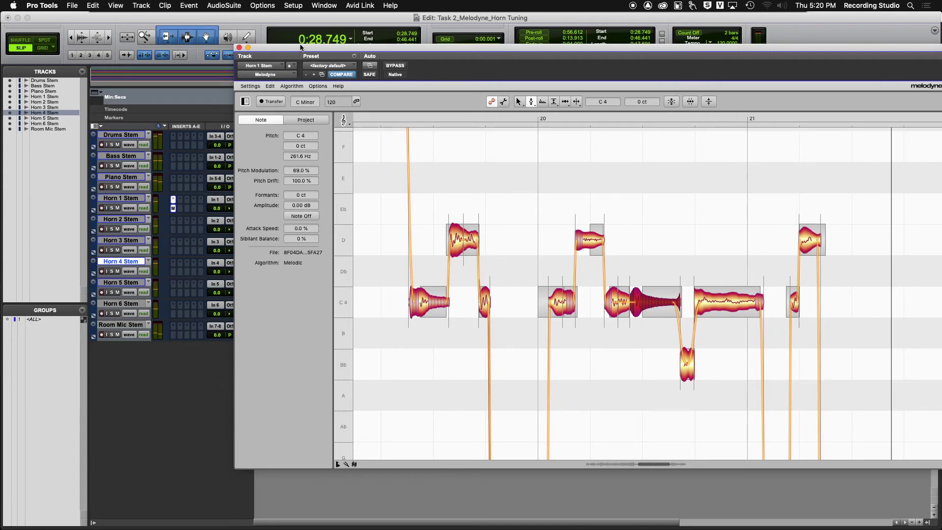
Step: Play the tuned passage with all session tracks, shifting the Melodyne window aside to see them, and stop playback
key(space)
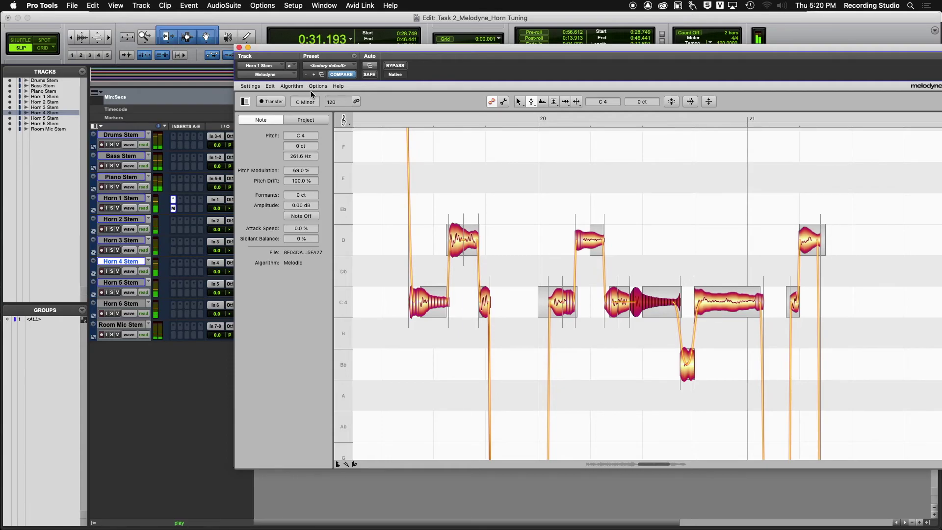
drag(358, 48, 336, 261)
drag(327, 225, 275, 267)
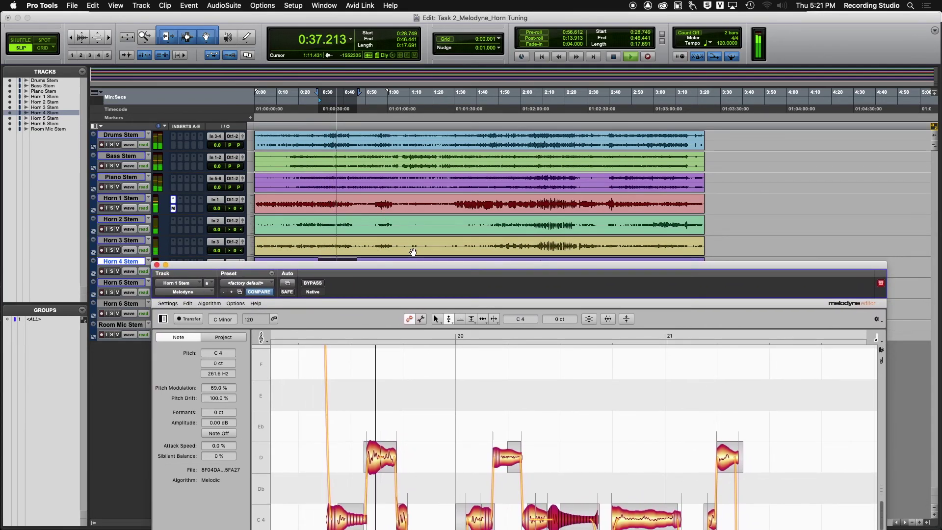
drag(420, 269, 419, 244)
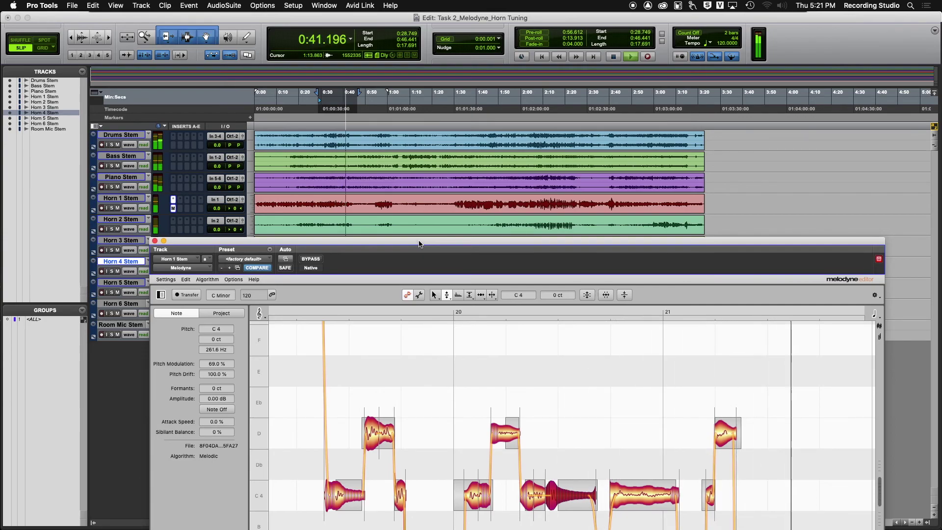
key(space)
drag(418, 244, 491, 56)
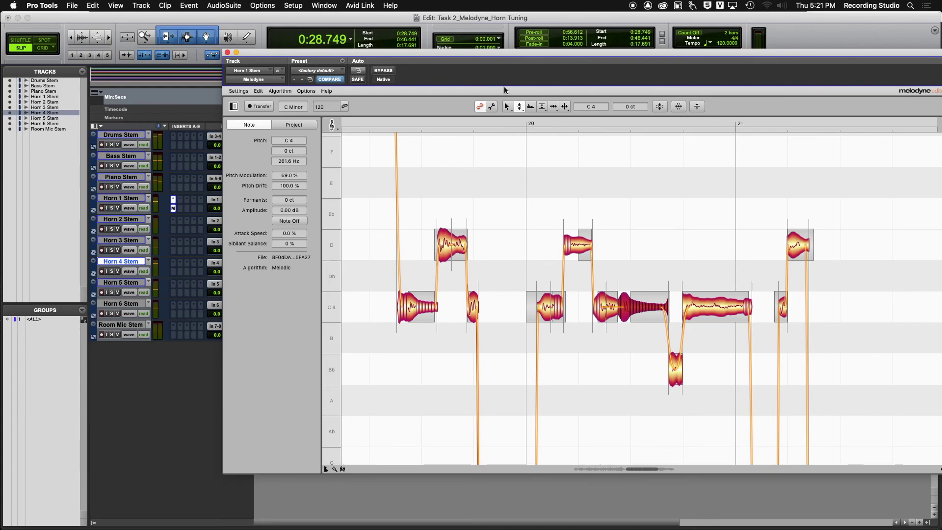
Step: Compare how the Main tool and the Pitch tool display the note transitions, and leave the Main tool active
click(509, 106)
click(510, 108)
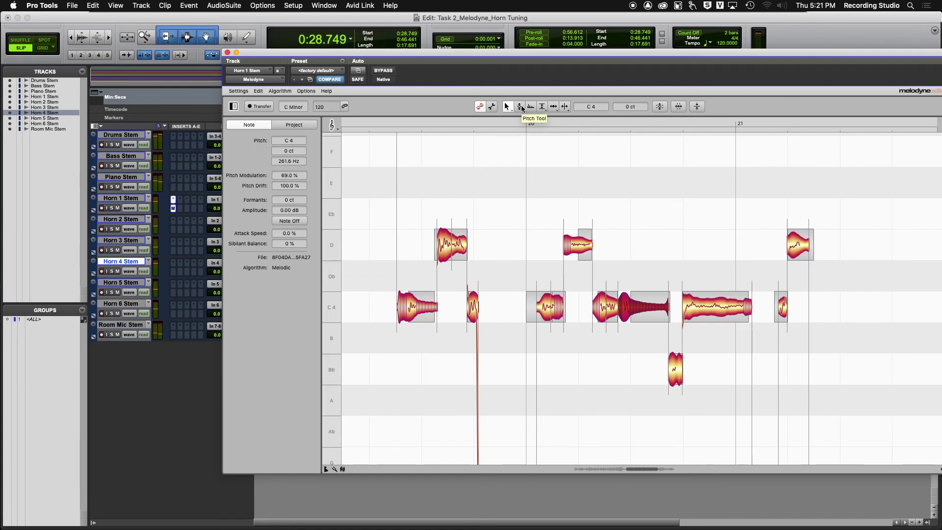
click(520, 107)
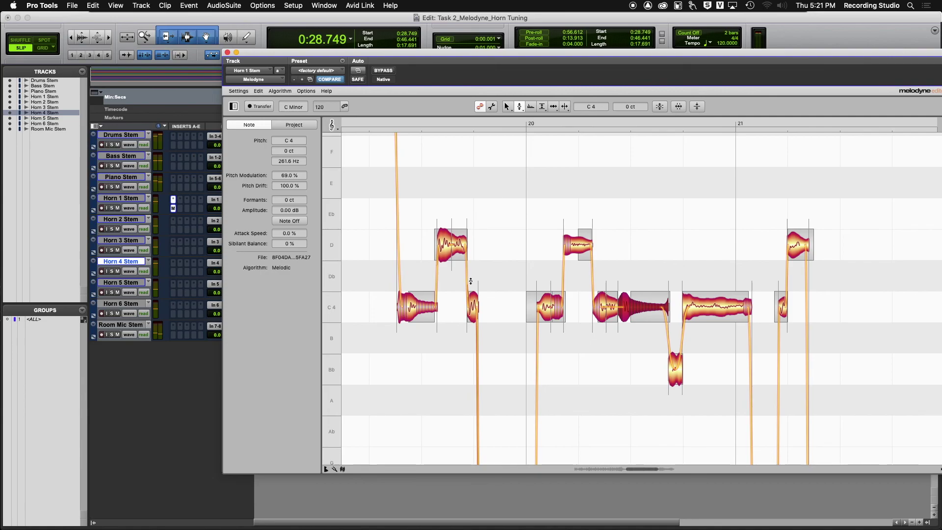
click(519, 108)
click(505, 105)
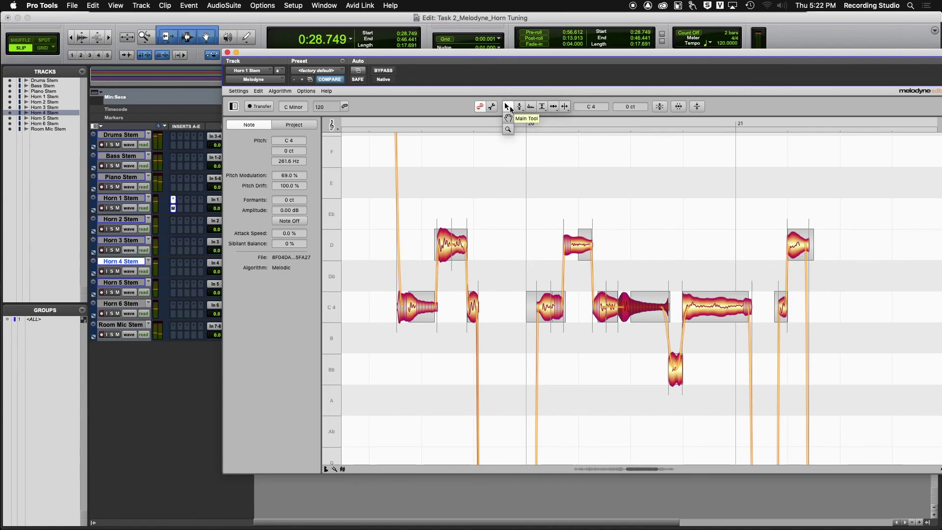
click(509, 216)
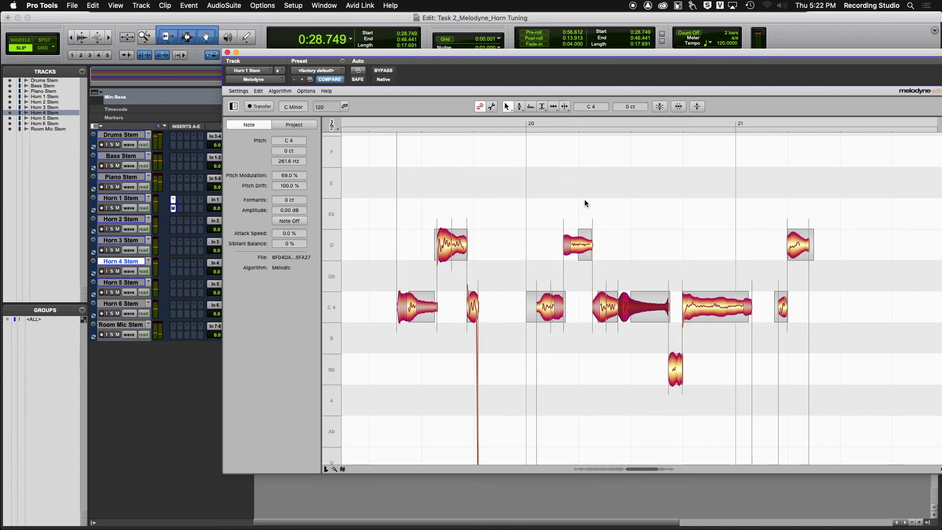